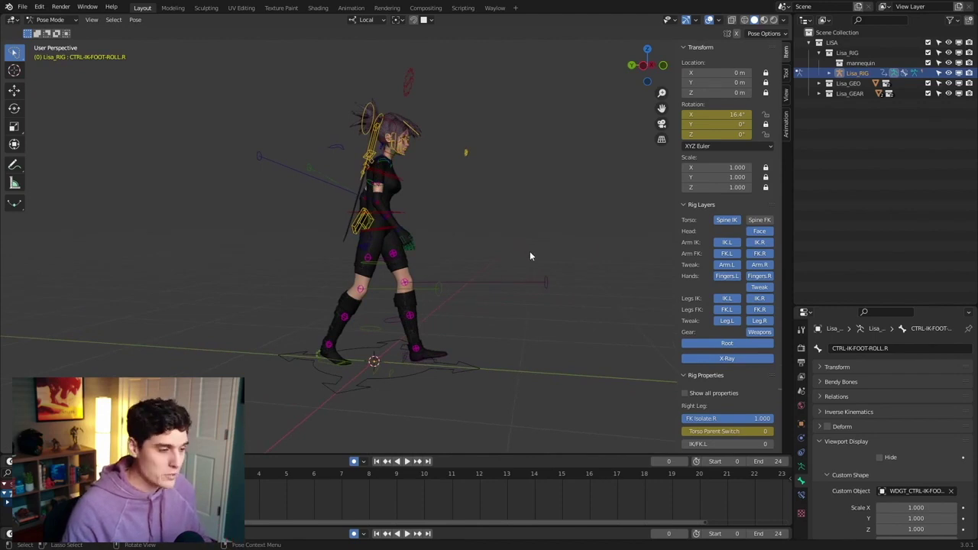
Step: Reveal and select all of the Lisa rig's controls and copy the contact pose at frame 0
middle_click_drag(531, 256, 497, 227)
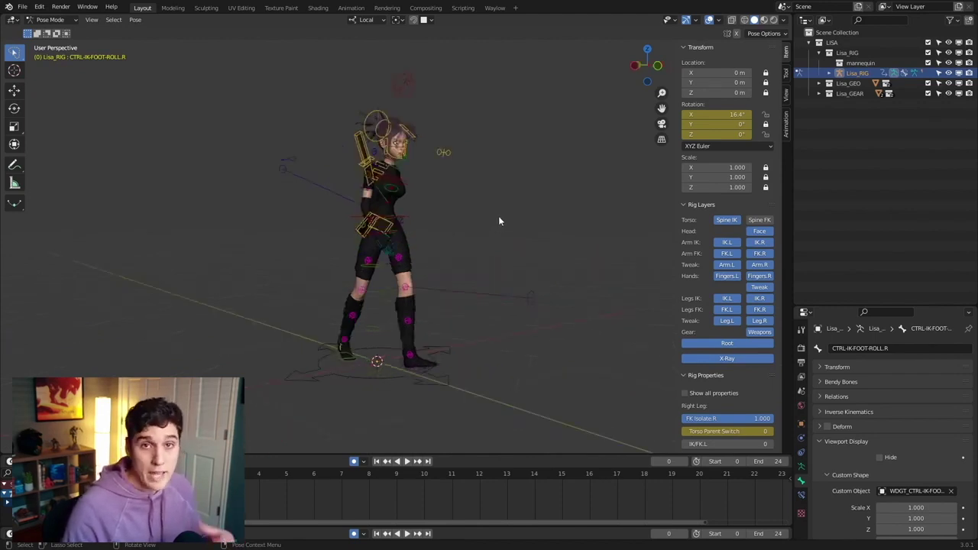
middle_click_drag(499, 220, 516, 229)
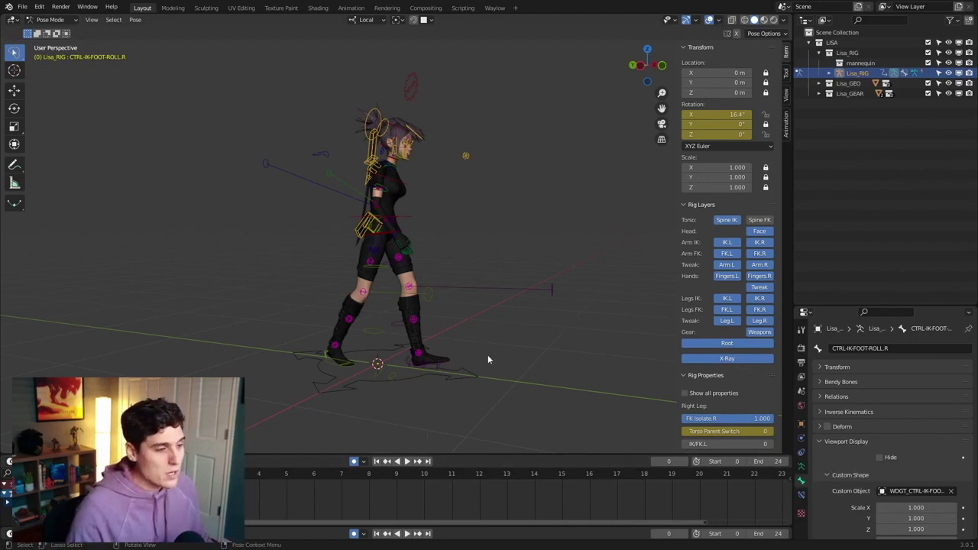
middle_click_drag(488, 355, 479, 324)
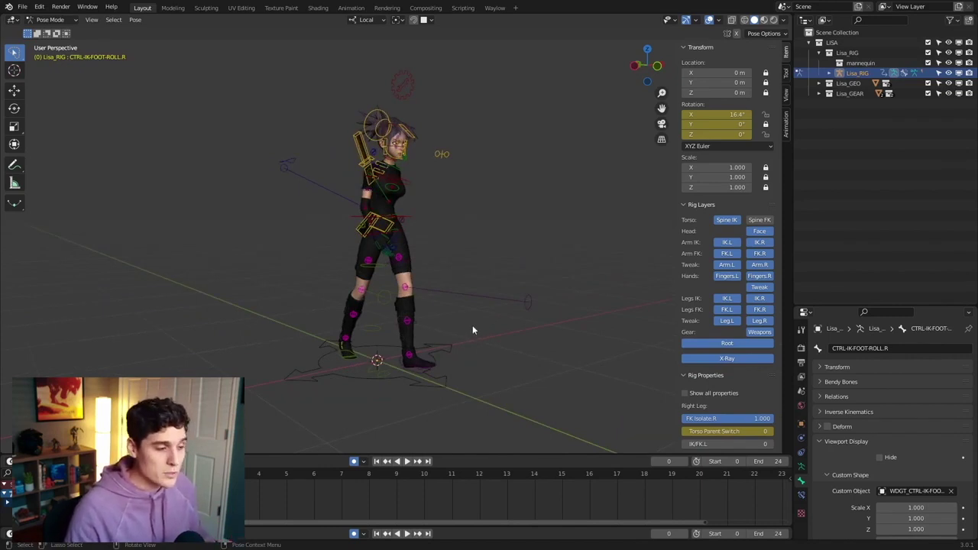
middle_click_drag(481, 321, 518, 279)
key("alt+h")
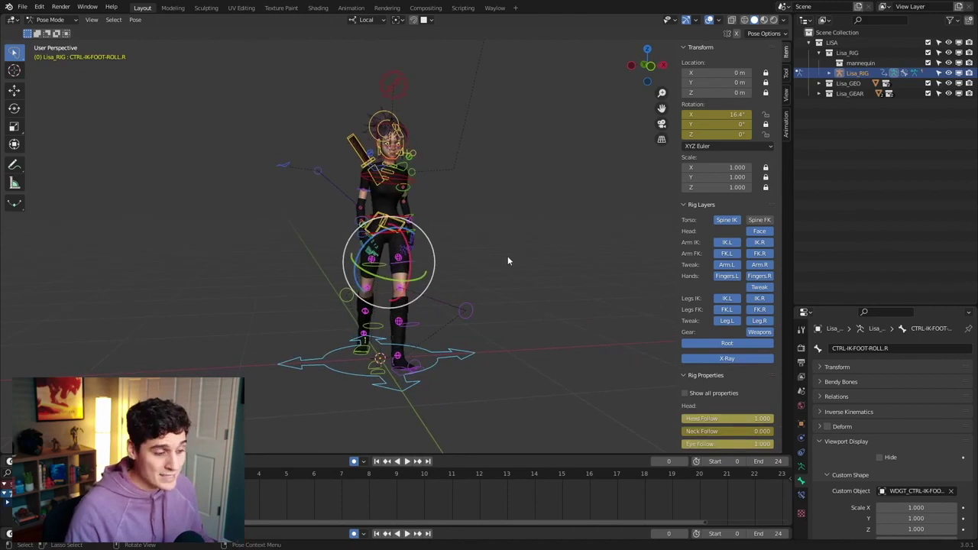
middle_click_drag(507, 258, 319, 154)
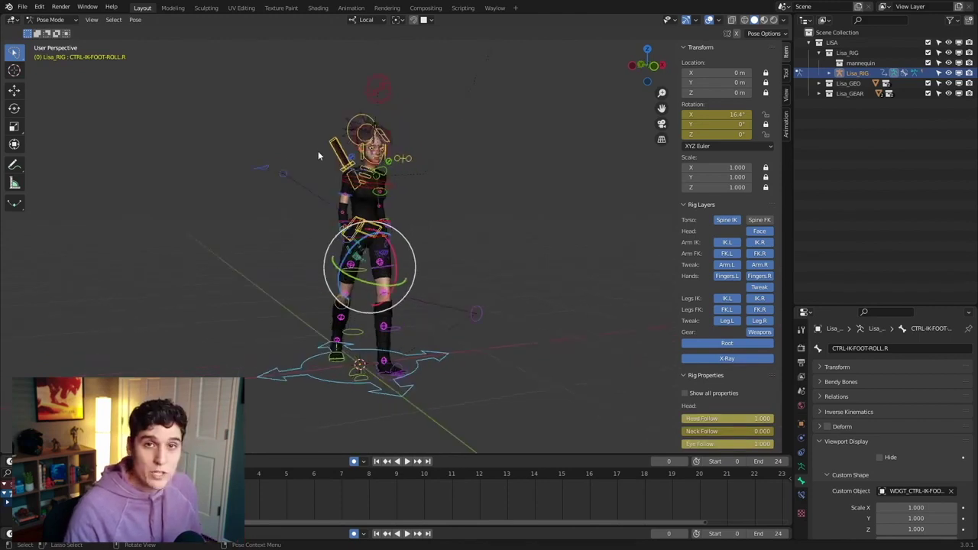
left_click(134, 19)
left_click(180, 117)
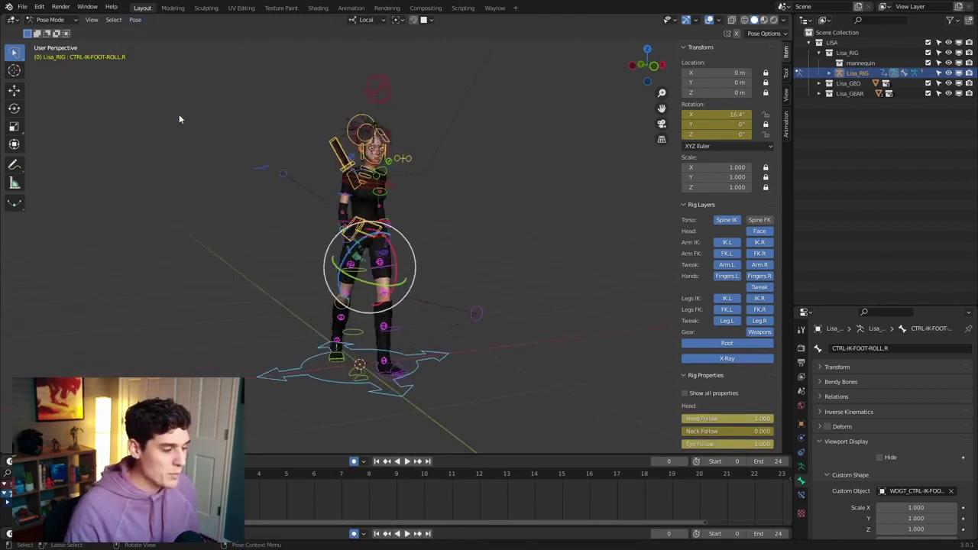
Step: Paste the copied contact pose flipped onto the rig at frame 12
key("space")
left_click_drag(469, 478, 479, 476)
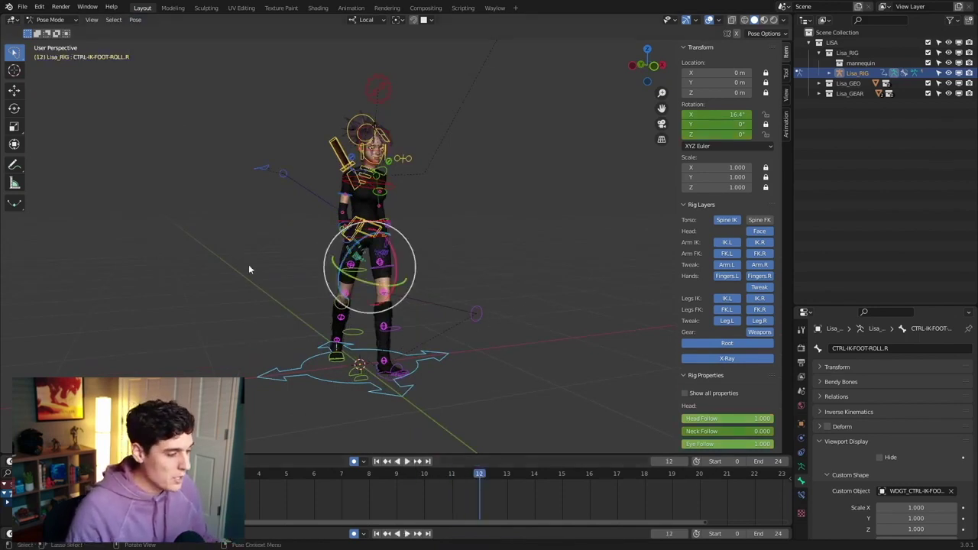
left_click(136, 20)
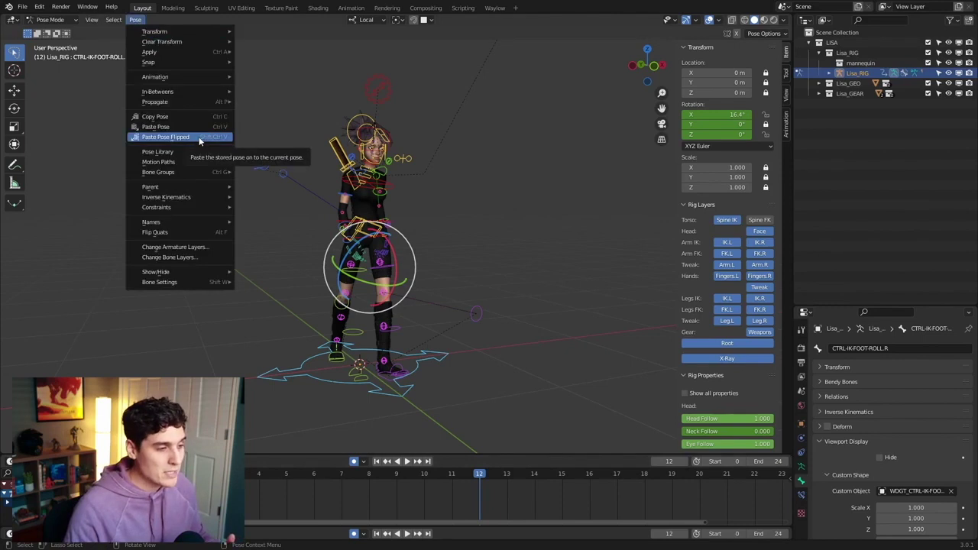
left_click(165, 137)
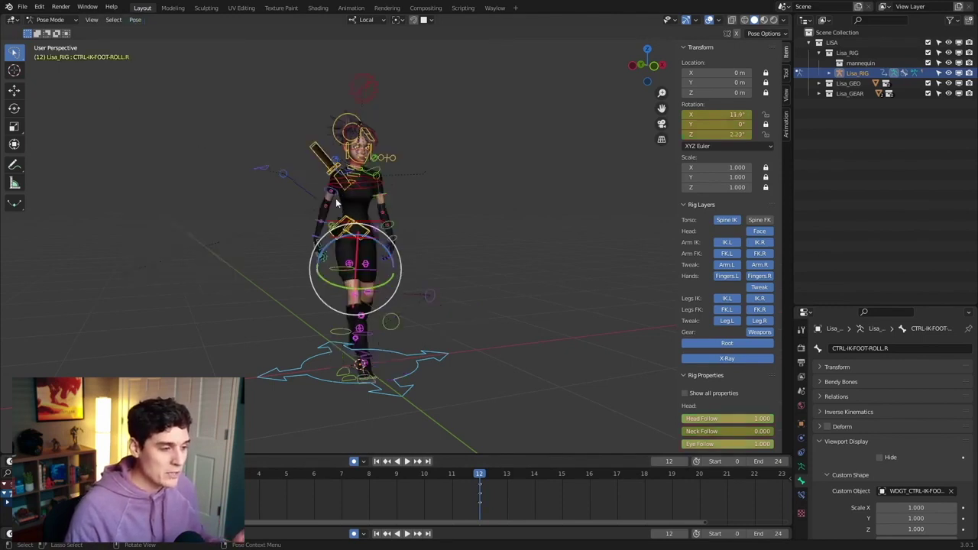
Step: Return to frame 0 and copy the original contact pose again
mouse_move(489, 200)
middle_mouse_down()
mouse_move(469, 201)
mouse_move(481, 207)
middle_mouse_up()
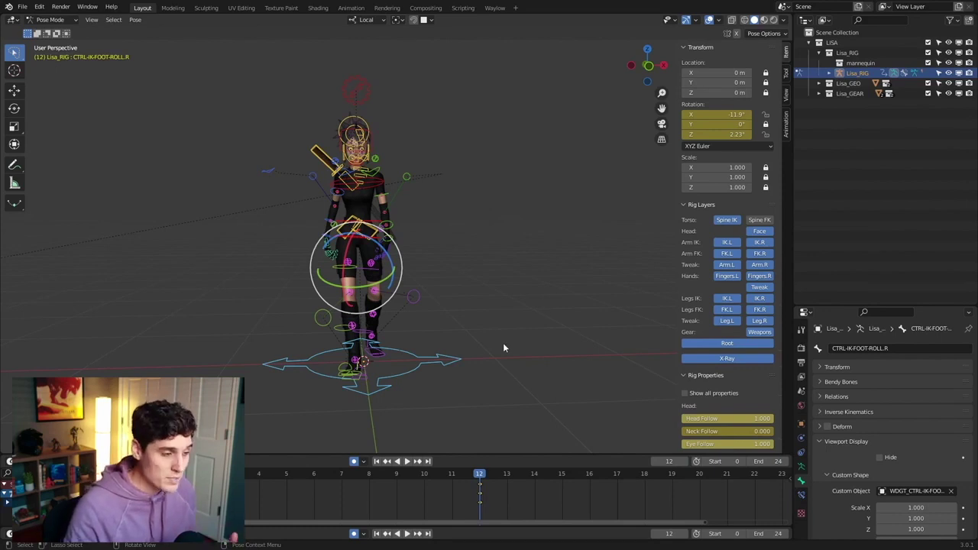
left_click_drag(480, 475, 149, 474)
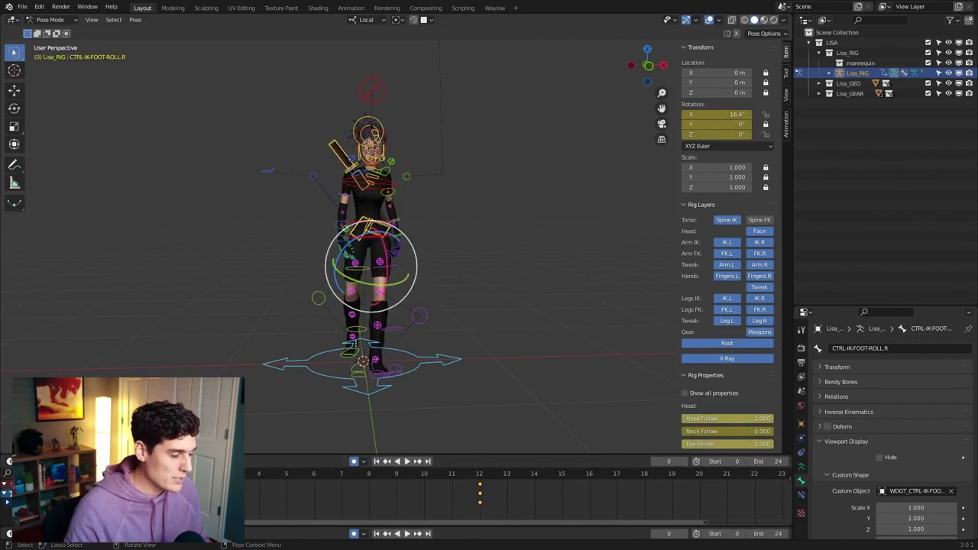
left_click(134, 20)
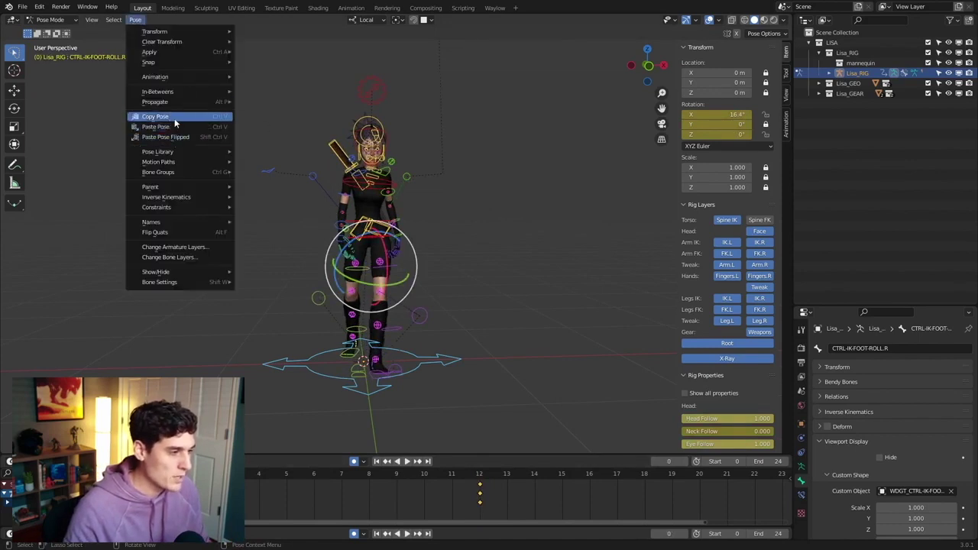
left_click(184, 119)
Step: Paste the copied pose unflipped at frame 24 and keyframe all the rig's controls there
left_click_drag(730, 474, 805, 475)
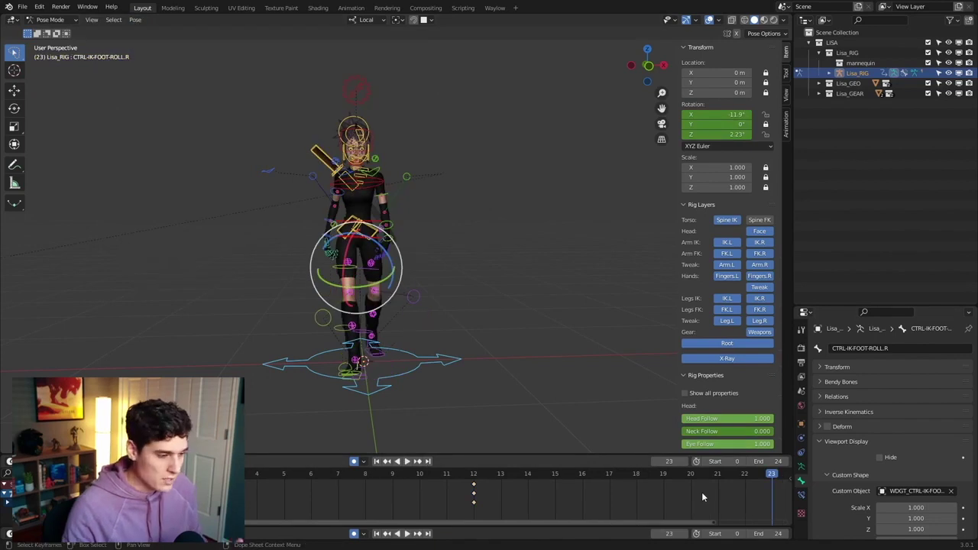
left_click_drag(714, 523, 761, 525)
left_click(759, 476)
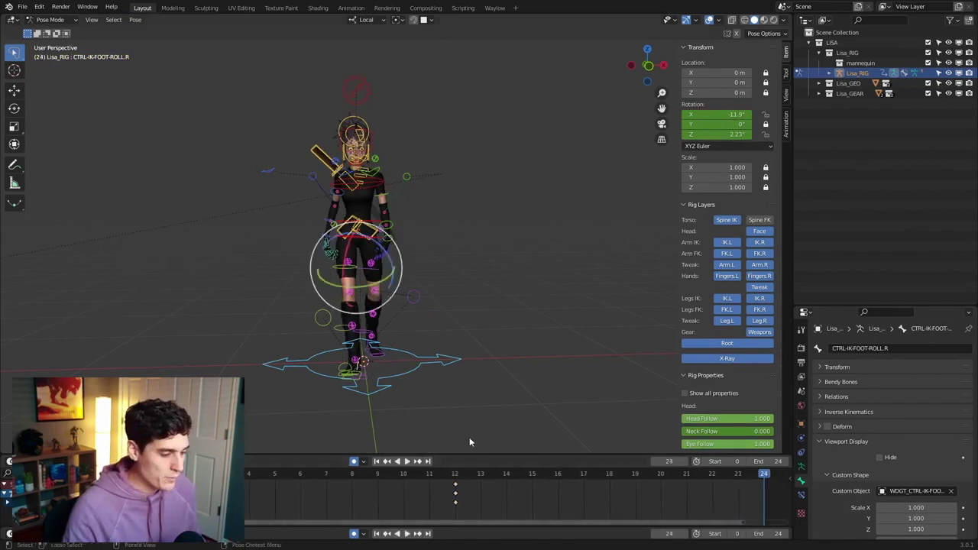
left_click(136, 19)
left_click(135, 19)
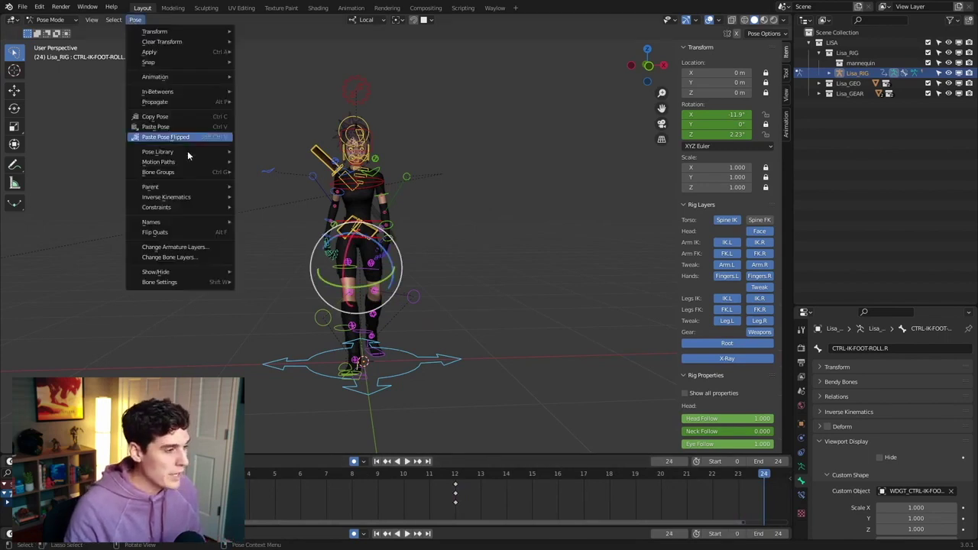
left_click(175, 125)
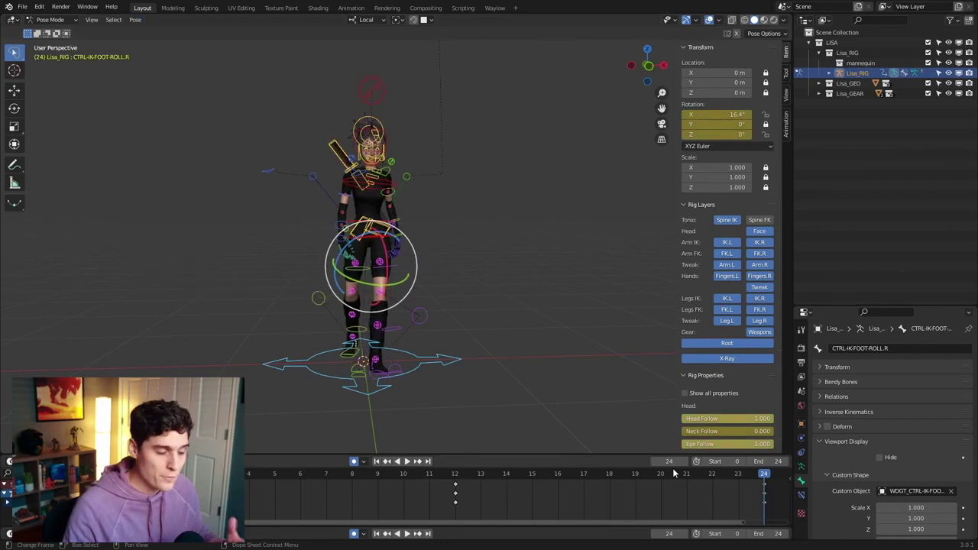
key("i")
Step: Play the animation from frame 0 and review the leg movement from the character's side
key("shift+Left")
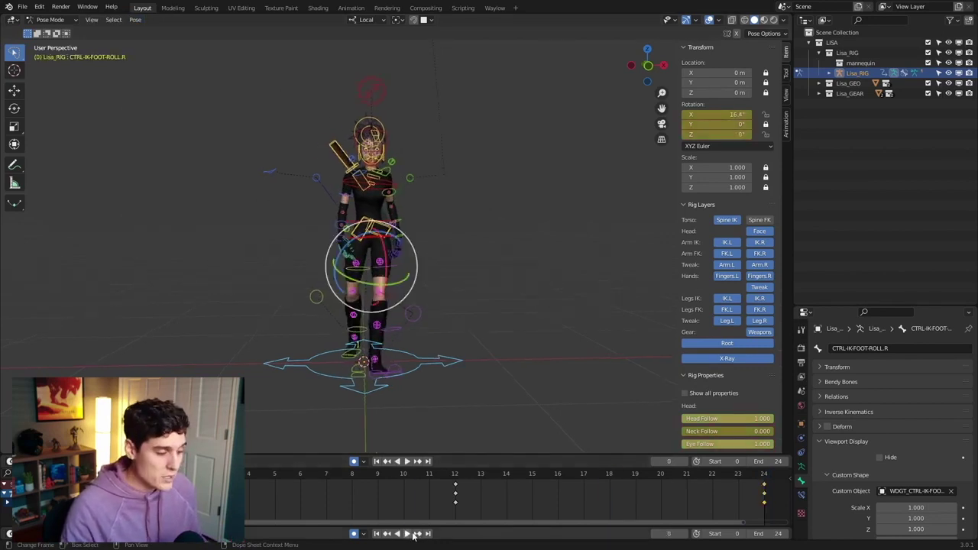
left_click(408, 534)
middle_click_drag(430, 358, 551, 334)
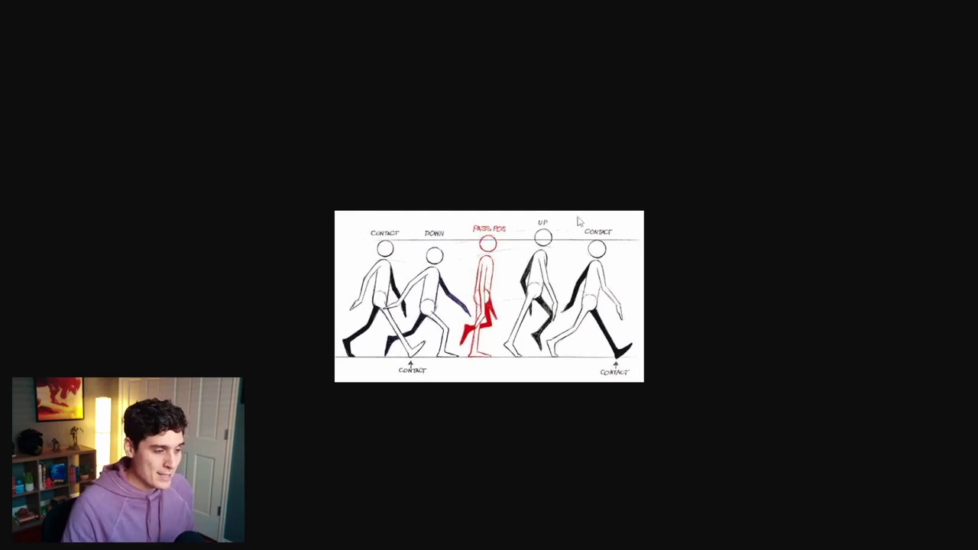
Step: Dismiss the walk-pose reference image, and set the current frame to 3 for the down pose
left_click(919, 3)
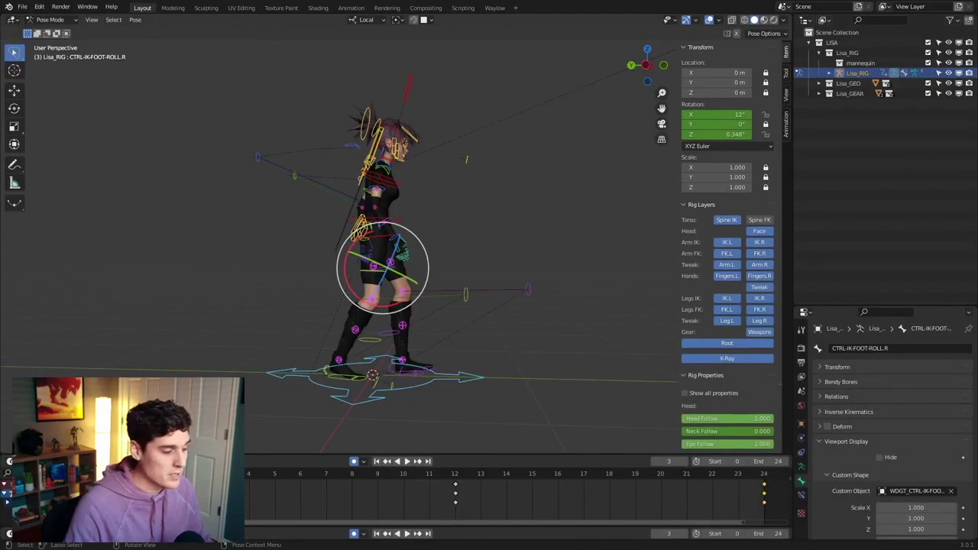
left_click(146, 474)
key("space")
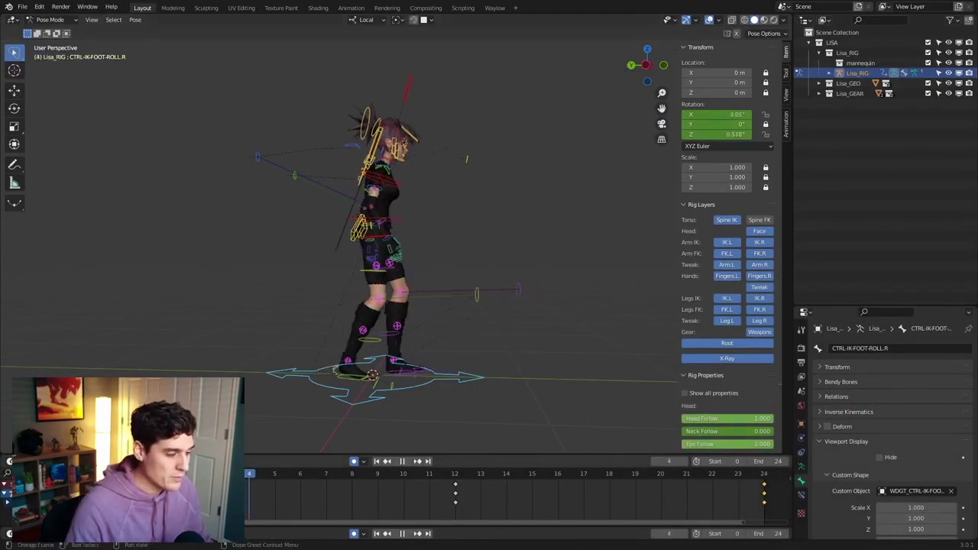
key("space")
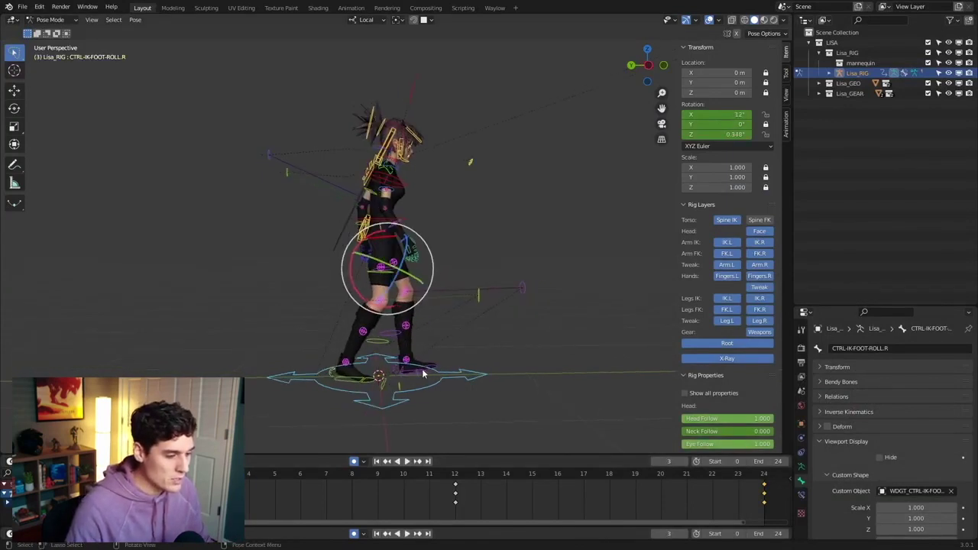
Step: Set the X rotation of the left foot roll control to 0° at frame 3
scroll(422, 368, "up", 2)
left_click(395, 430)
middle_click_drag(466, 357, 465, 317, "shift")
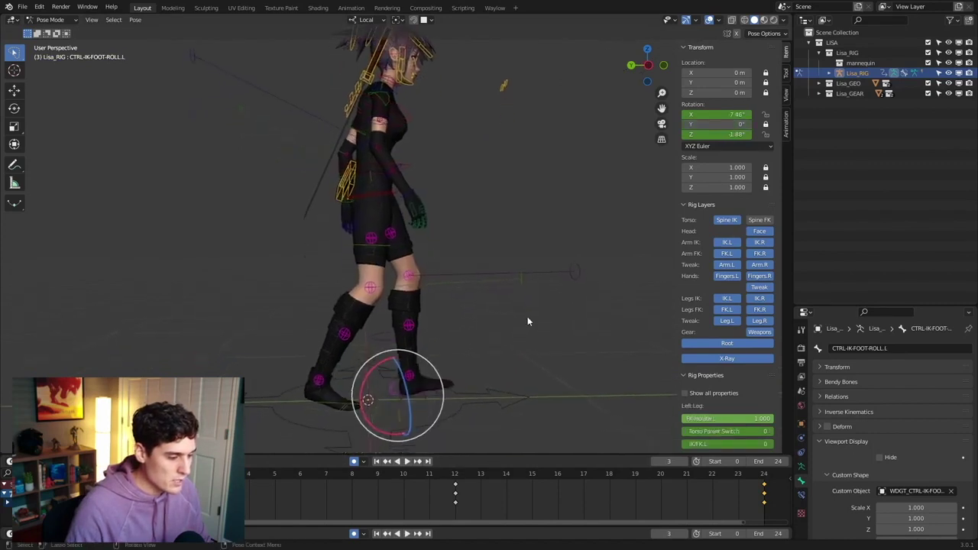
left_click(527, 316)
left_click(391, 389)
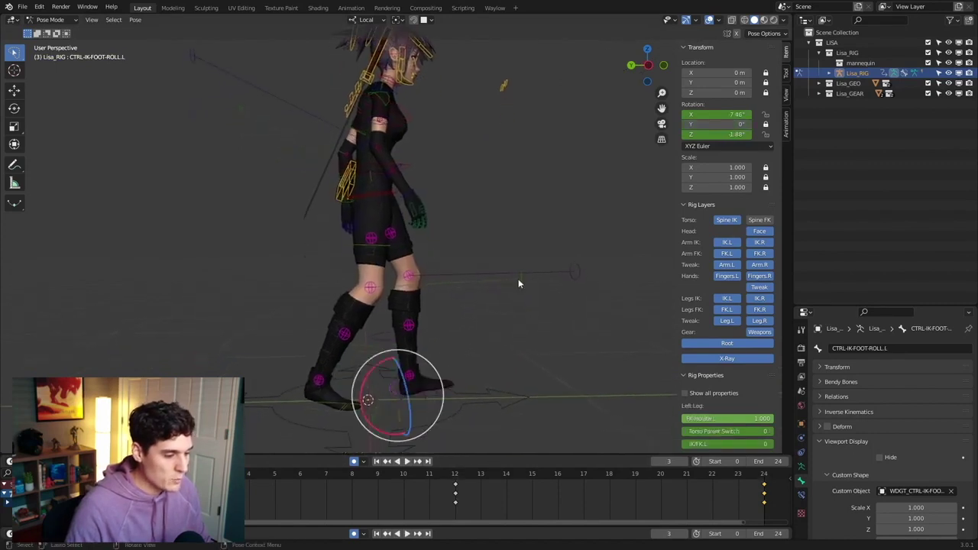
left_click(732, 115)
type("0")
key("Return")
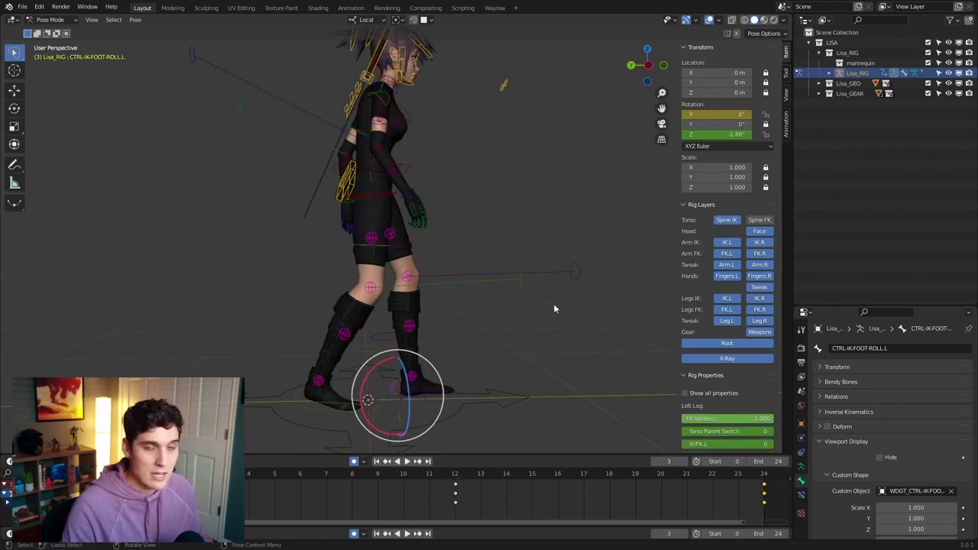
Step: Set the transform orientation to Global and slide the left foot IK control back along Y to about 0.011 m
left_click(469, 373)
left_click(412, 395)
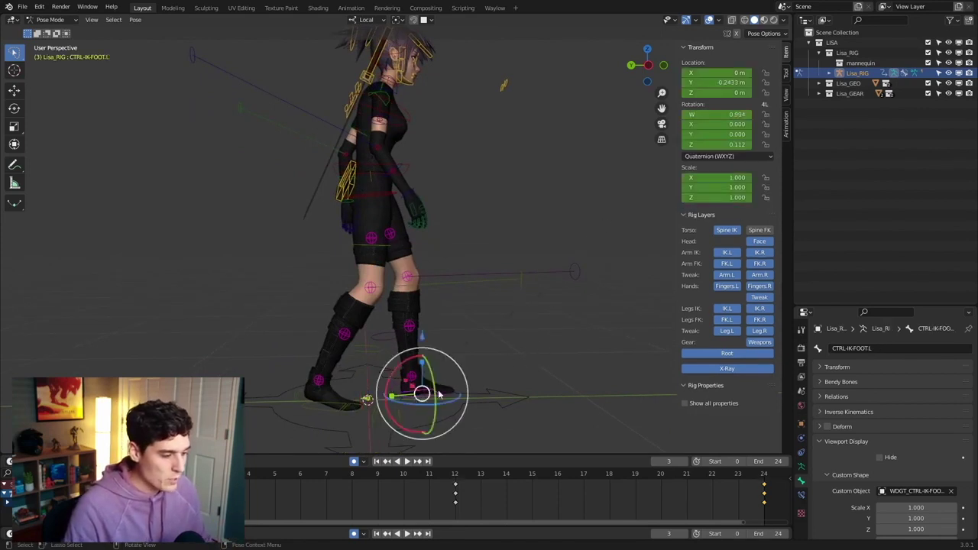
middle_click_drag(465, 372, 446, 376)
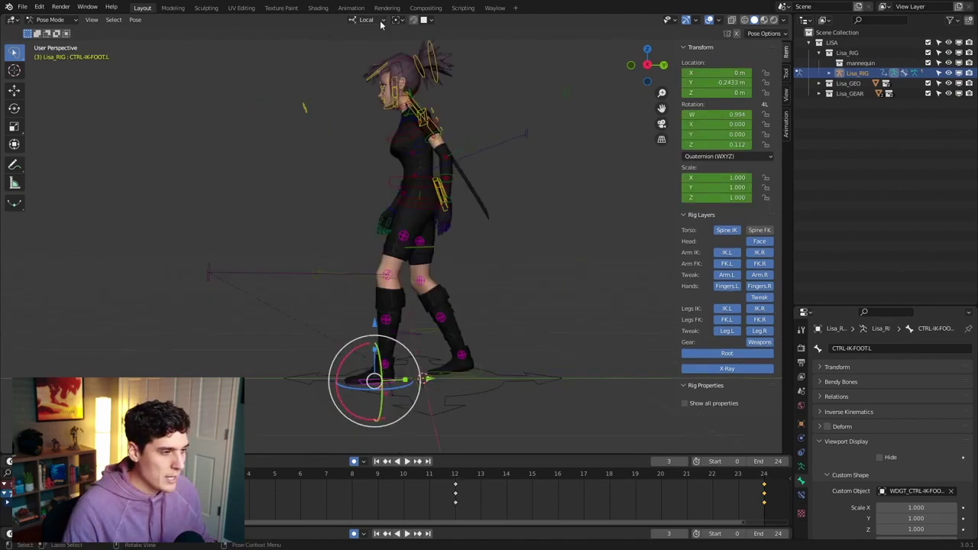
left_click(381, 23)
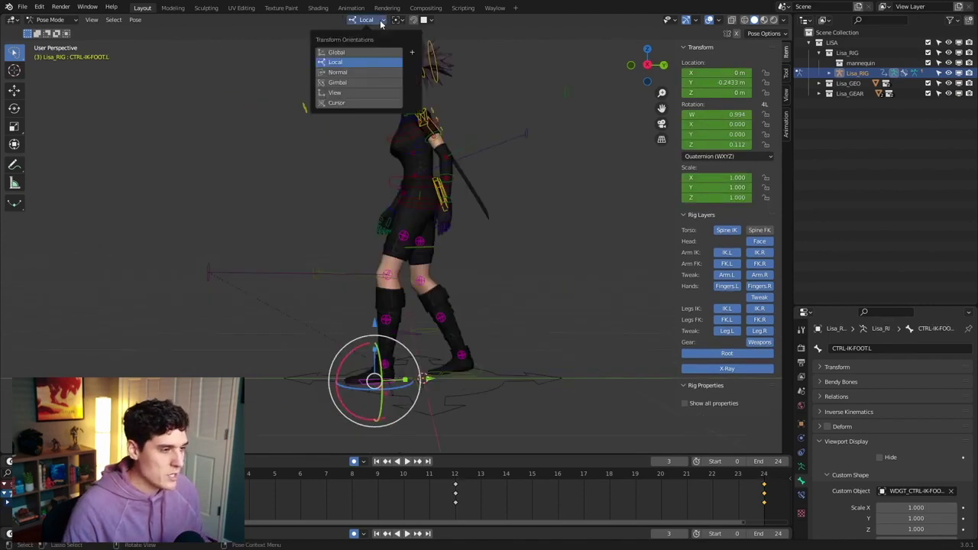
left_click(353, 52)
left_click_drag(433, 384, 480, 382)
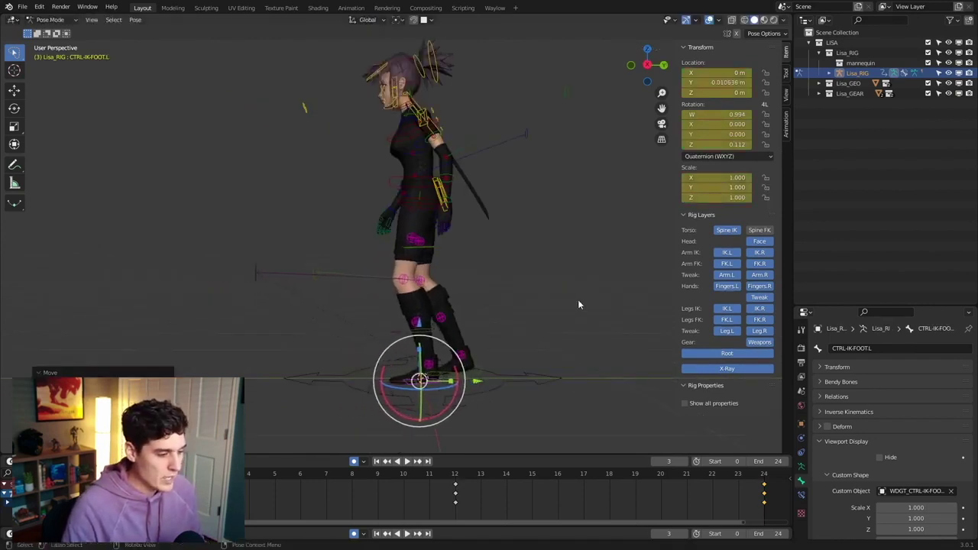
Step: Raise the right foot IK control to about 0.058 m and pitch it so the toes point down
middle_click_drag(579, 302, 313, 413)
left_click(314, 408)
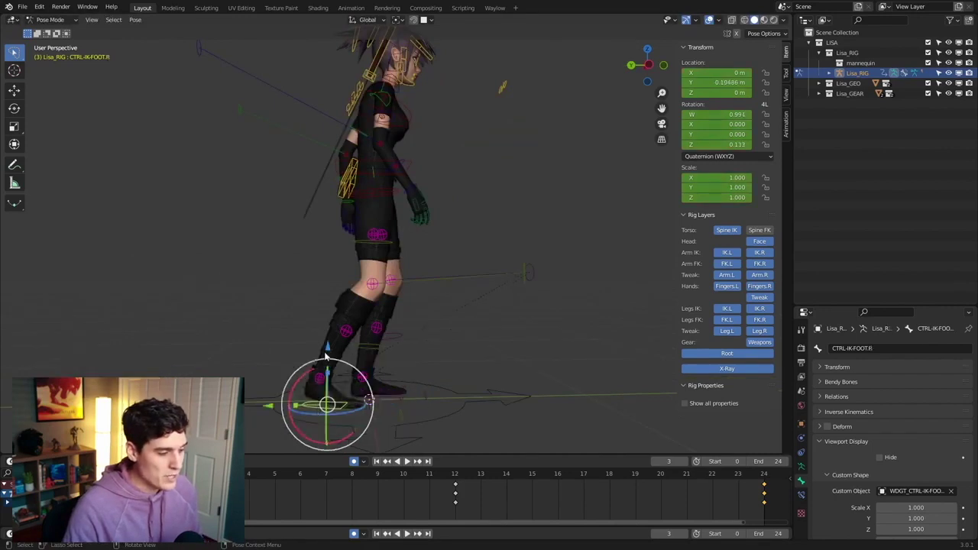
left_click_drag(327, 349, 328, 335)
key("r")
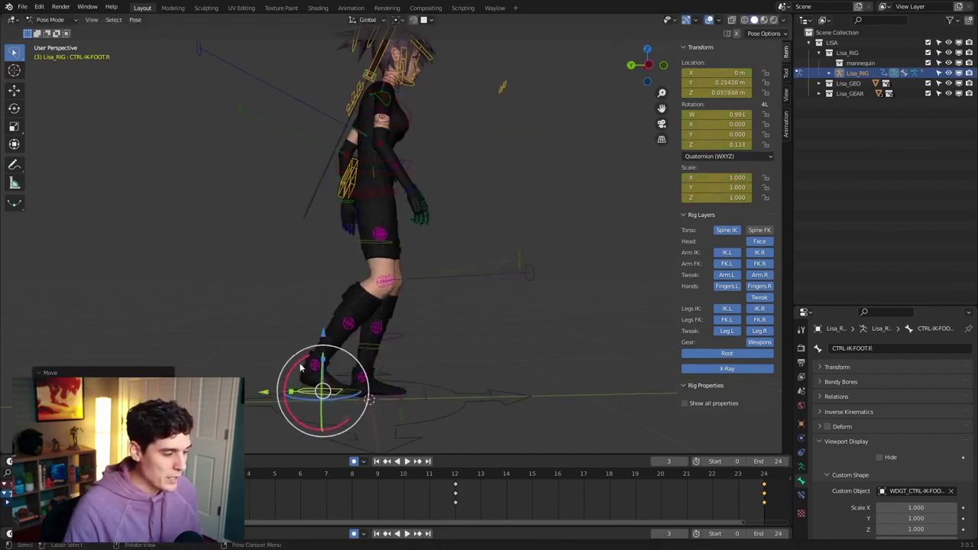
left_click(464, 328)
left_click(464, 328)
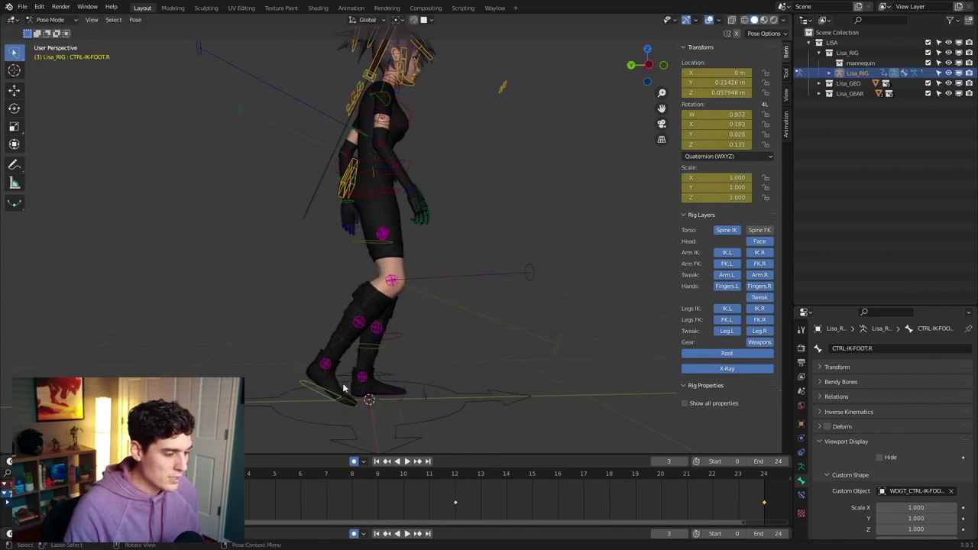
Step: Set the X rotation of the right foot roll control to 0°
left_click(294, 368)
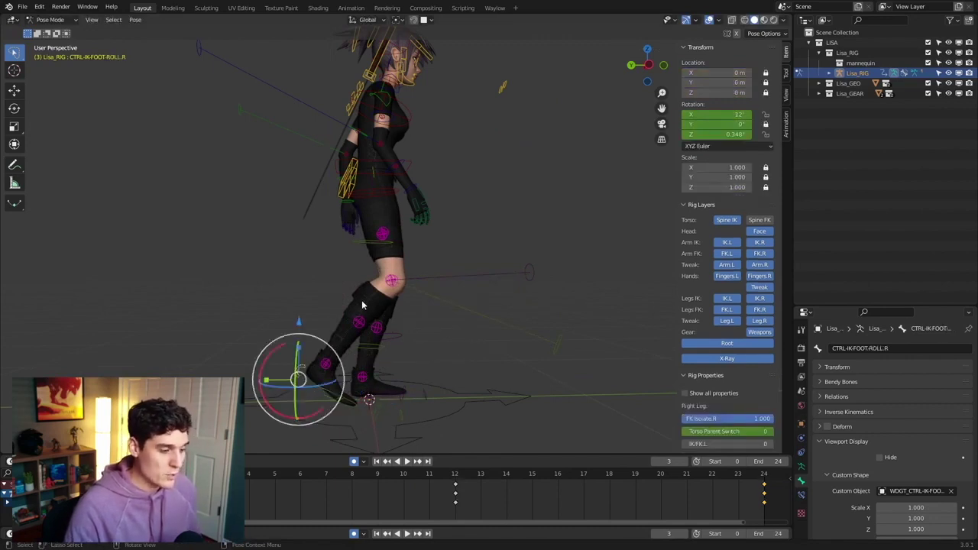
double_click(711, 114)
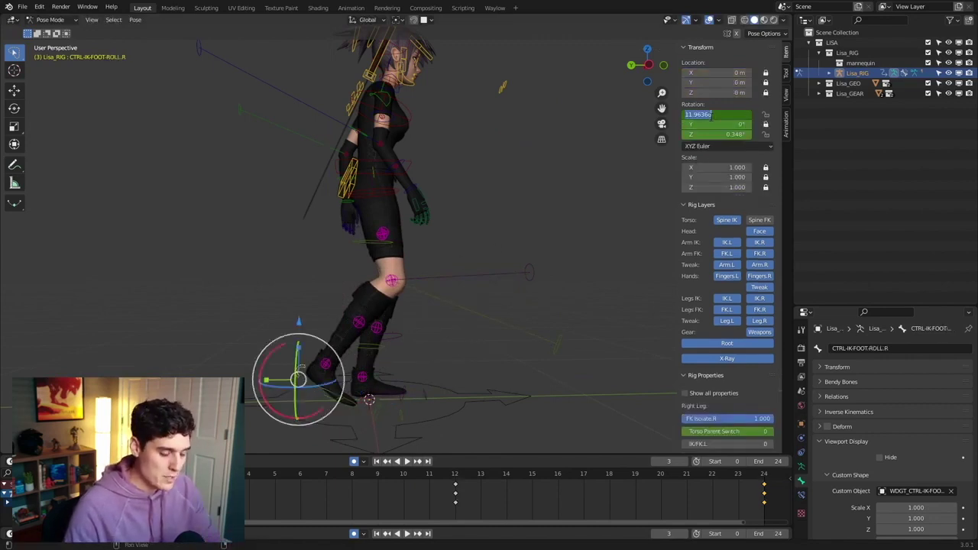
type("0")
key("Return")
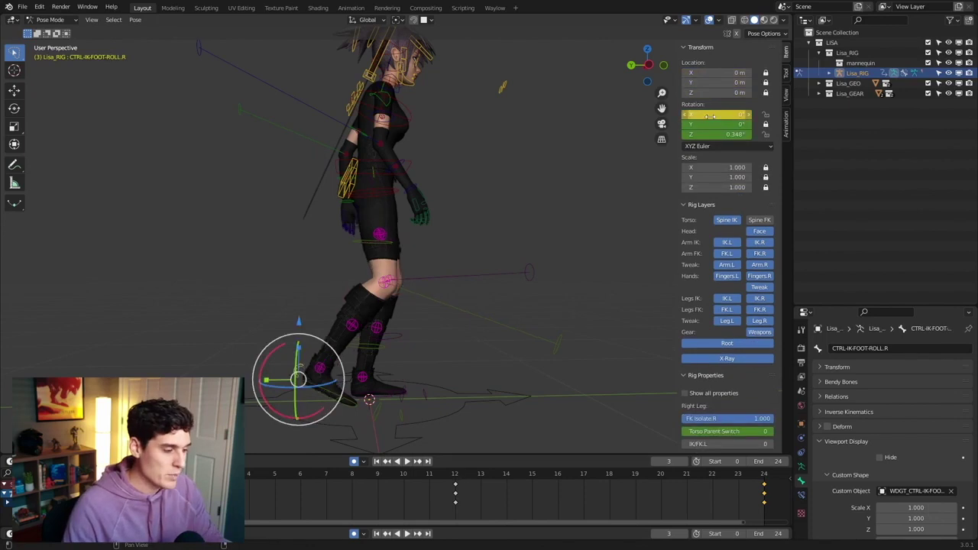
Step: Move the right foot IK control farther behind the body, to about 0.32 m on Y
left_click(426, 324)
left_click(315, 398)
left_click_drag(262, 392, 241, 392)
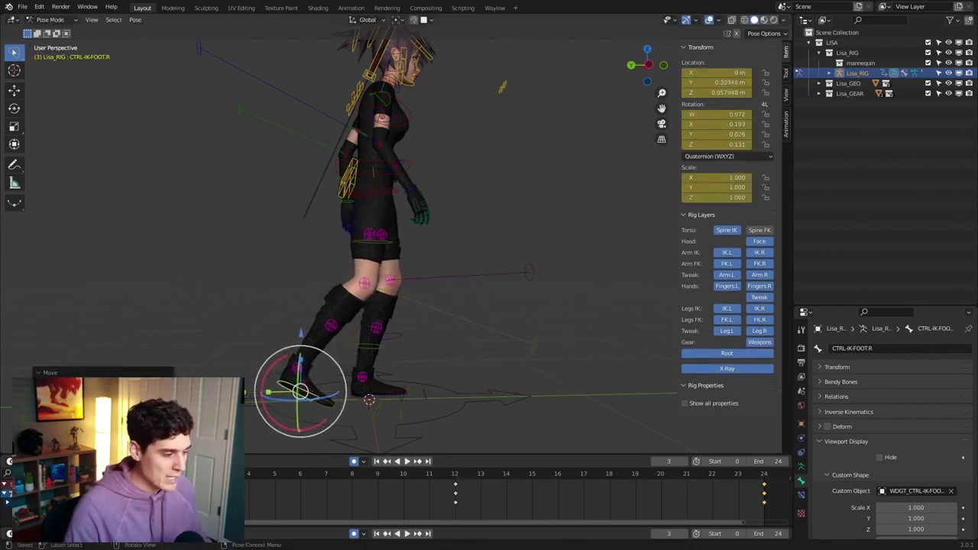
Step: At frame 3, lower the torso control to about -0.1 m on Z and slide the left foot IK control forward to about -0.092 m on Y
left_click(406, 165)
left_click(397, 175)
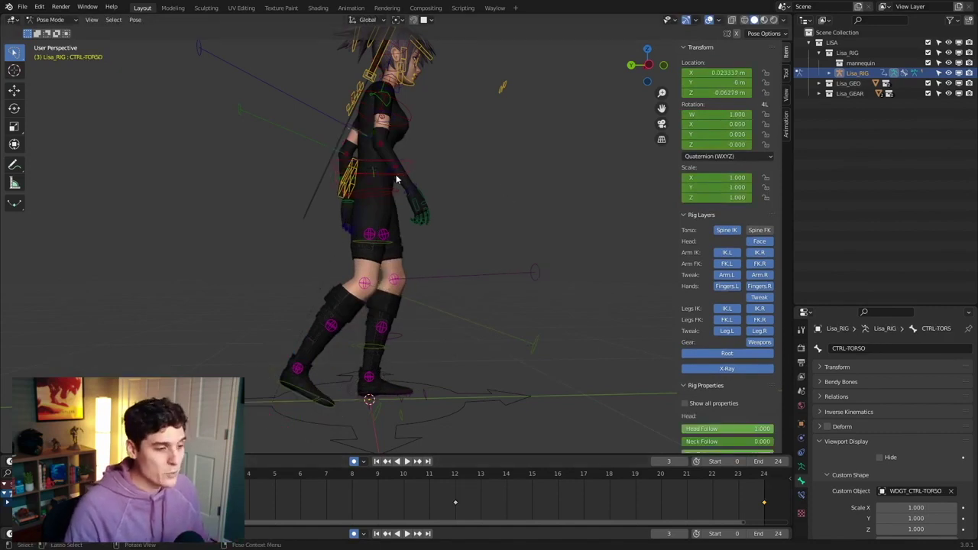
left_click(407, 174)
middle_click_drag(407, 174, 404, 180)
left_click_drag(365, 134, 365, 133)
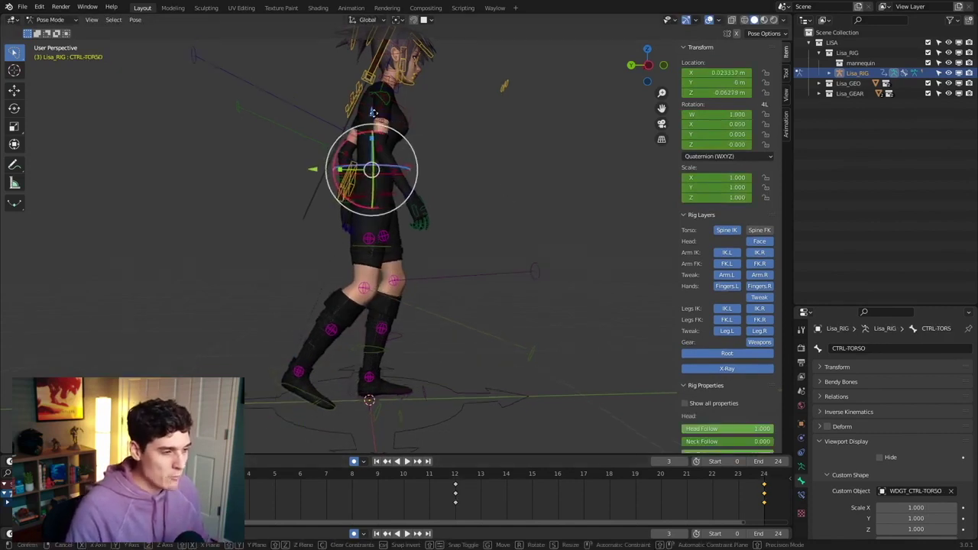
key("g")
key("z")
left_click(377, 118)
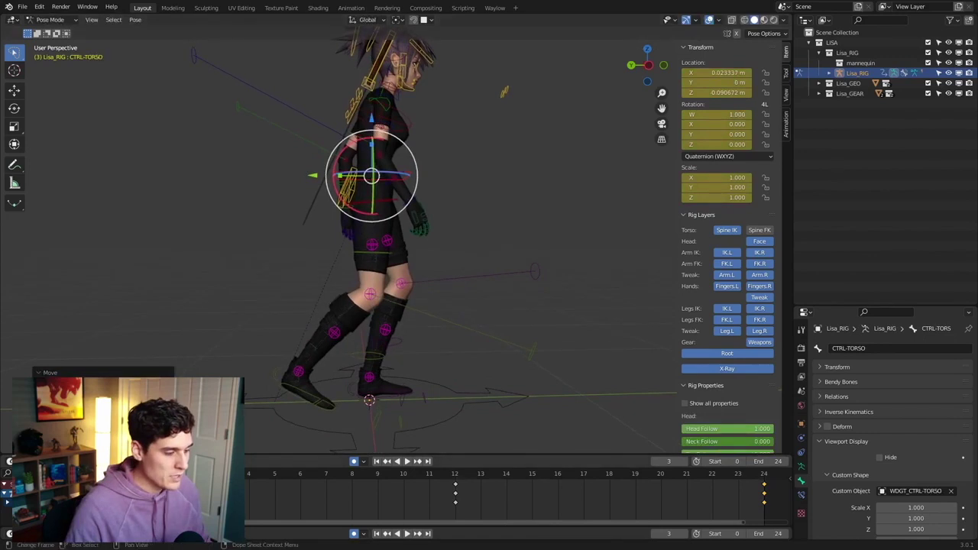
key("space")
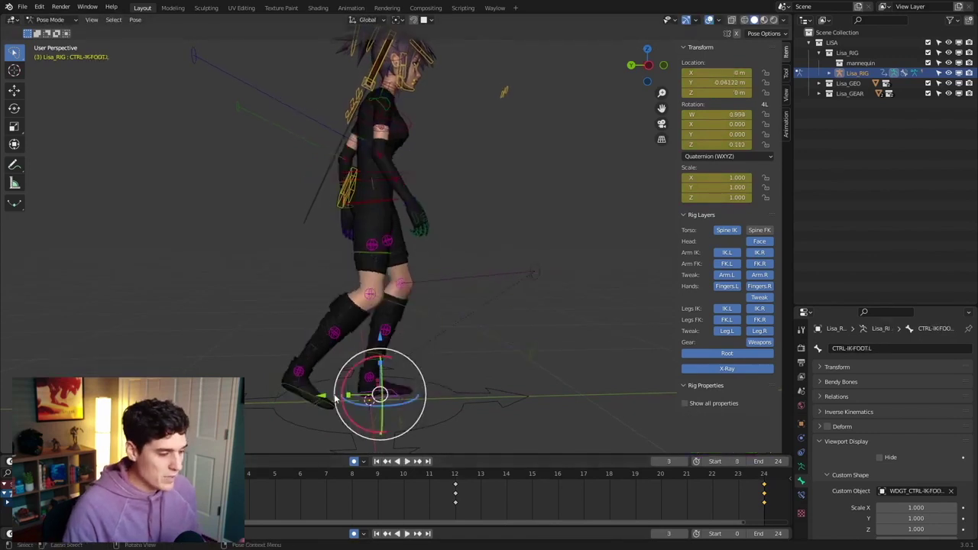
left_click_drag(325, 398, 336, 396)
Step: Move the right foot IK control back to about 0.351 m on Y, raise it to about 0.08 m, and pitch its toes farther down
left_click(281, 394)
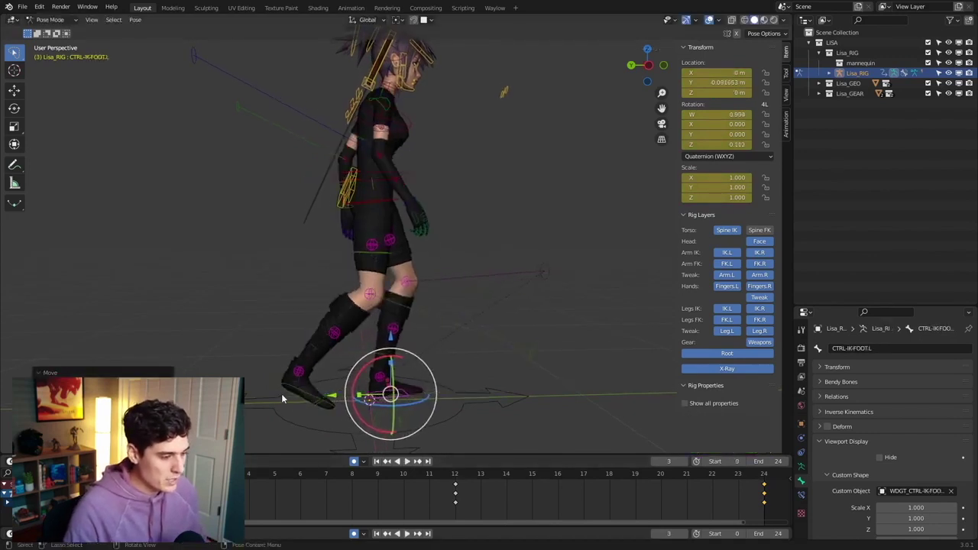
left_click(284, 394)
left_click_drag(245, 400, 242, 400)
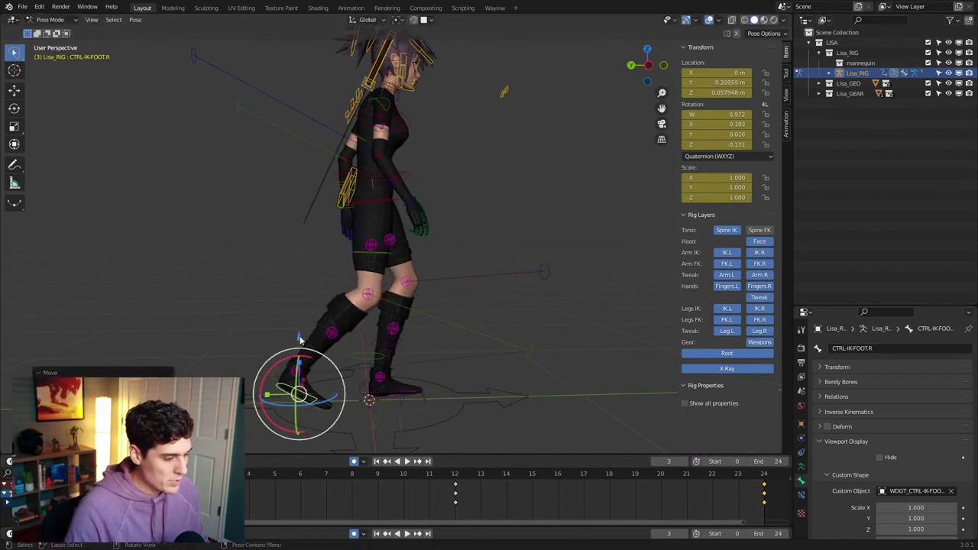
left_click_drag(299, 338, 282, 357)
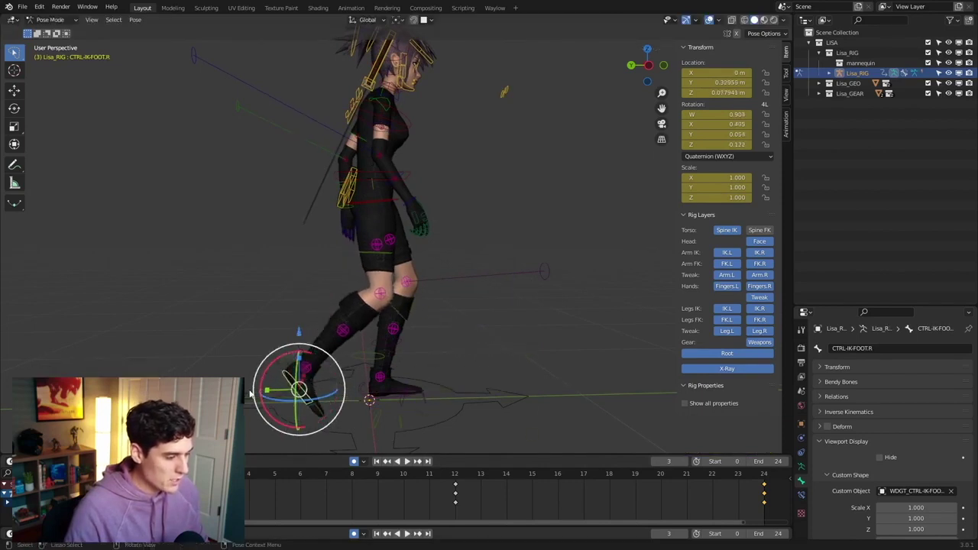
left_click(292, 325)
left_click_drag(293, 324, 293, 324)
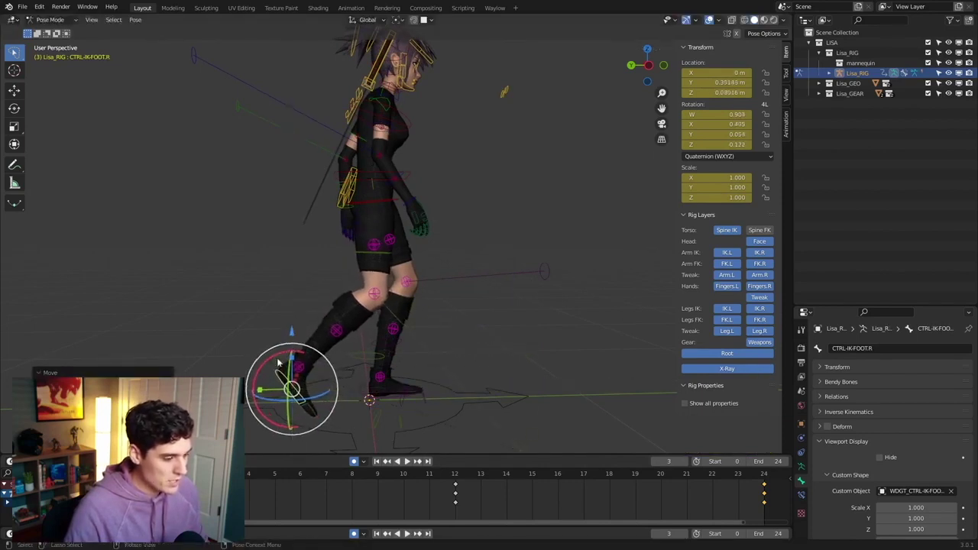
Step: Play and scrub the walk animation to review the motion around the down pose
key("space")
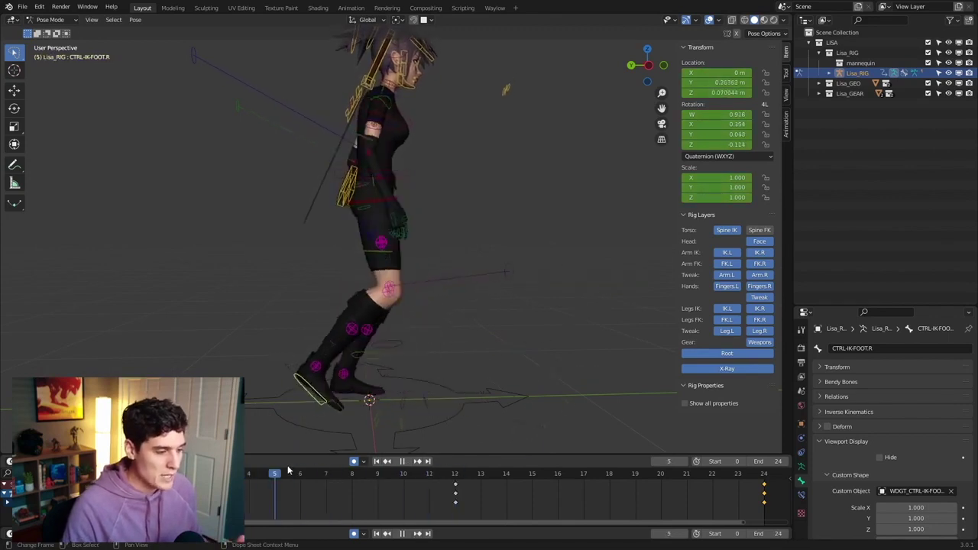
key("space")
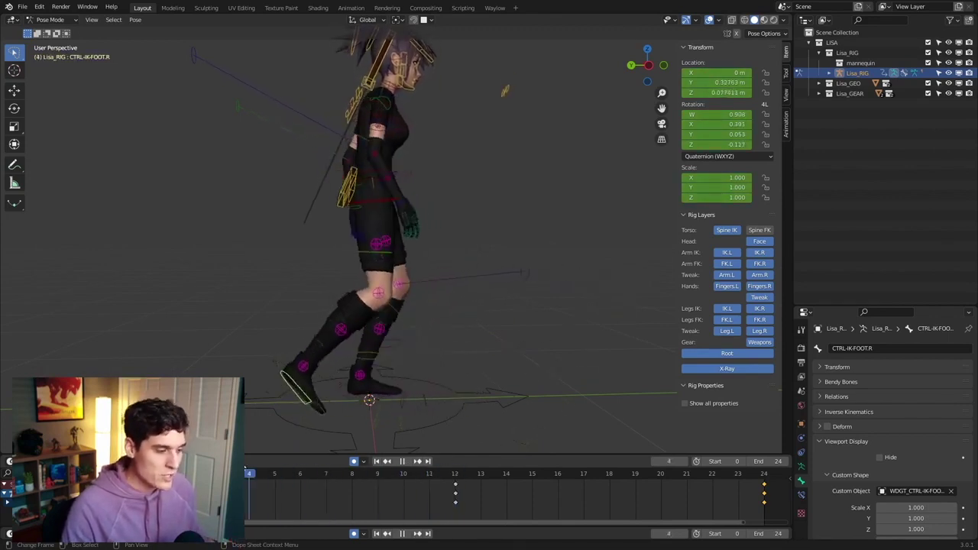
left_click_drag(245, 467, 799, 454)
key("space")
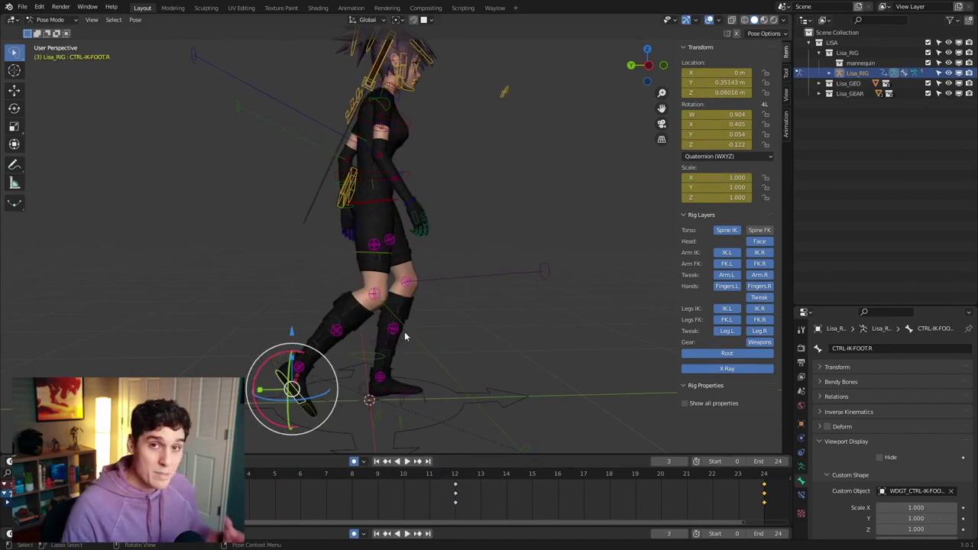
Step: Insert keyframes for all rig controls at frame 6
left_click_drag(227, 474, 299, 474)
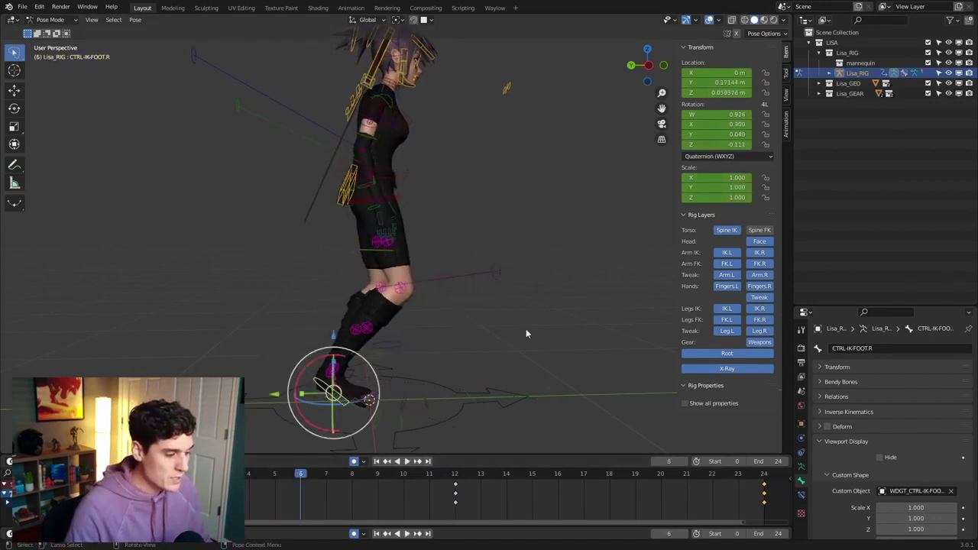
key("a")
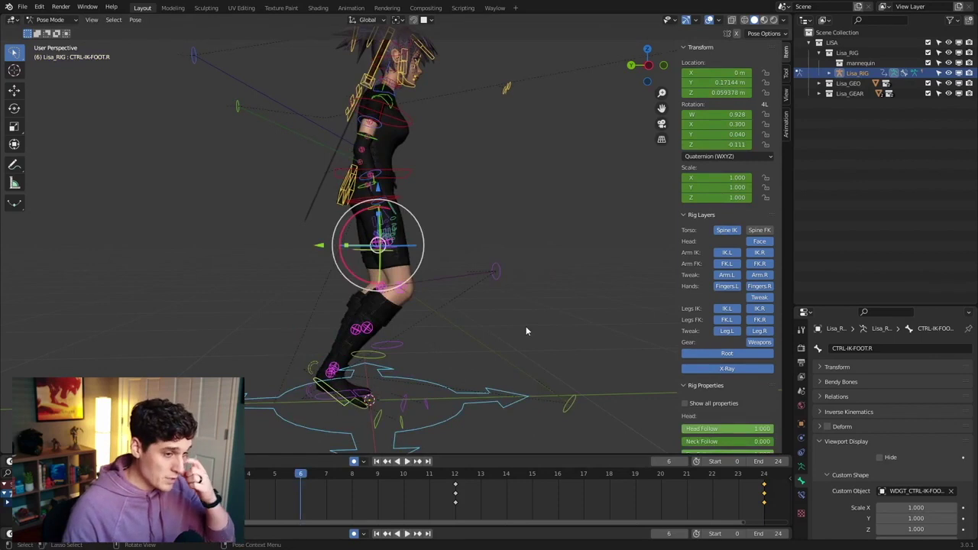
key("i")
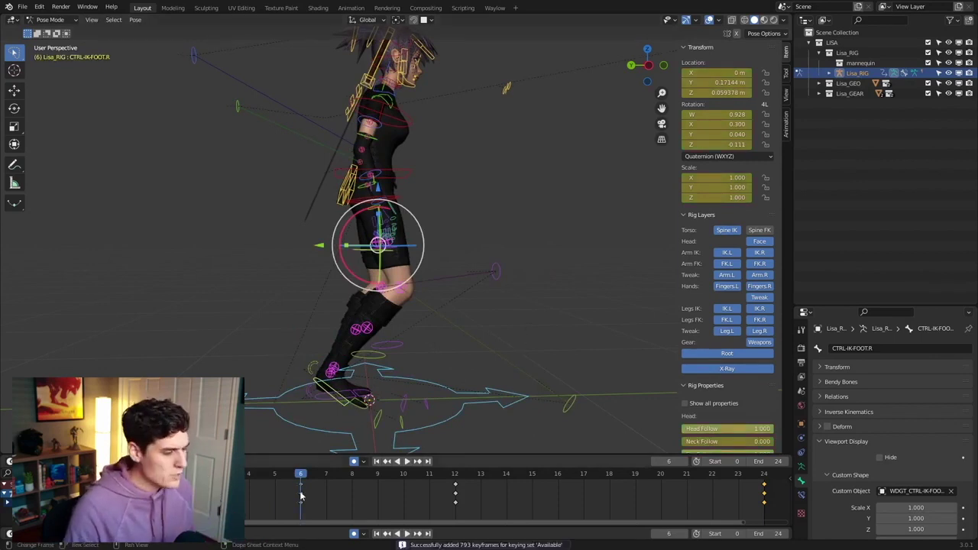
Step: At frame 6, raise the right foot IK control to about 0.144 m, pitch its toes down, and move it back to about 0.187 m on Y
left_click_drag(294, 474, 223, 475)
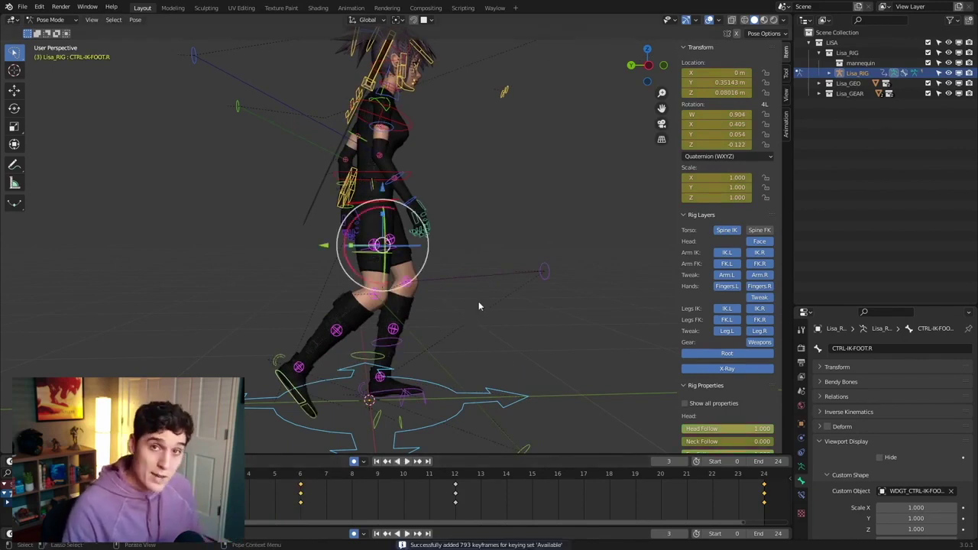
key("Up")
middle_click_drag(332, 398, 415, 390)
left_click(415, 390)
middle_click_drag(450, 356, 348, 344)
left_click_drag(348, 336, 348, 319)
middle_click_drag(348, 319, 335, 321)
left_click_drag(314, 338, 341, 326)
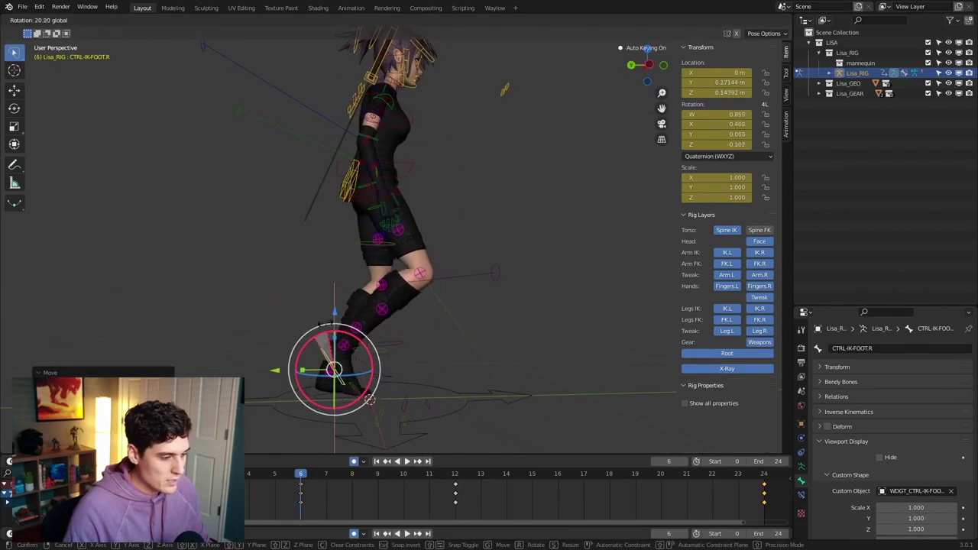
left_click(275, 371)
key("g")
key("y")
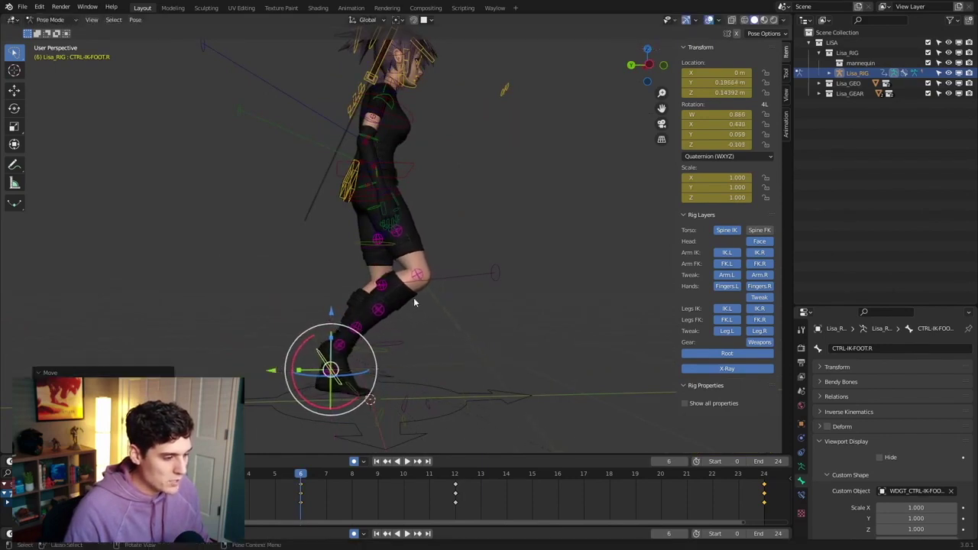
Step: Slide the left foot IK control forward to about 0.069 m on Y and raise the torso control to about -0.072 m on Z
left_click(334, 398)
left_click(346, 394)
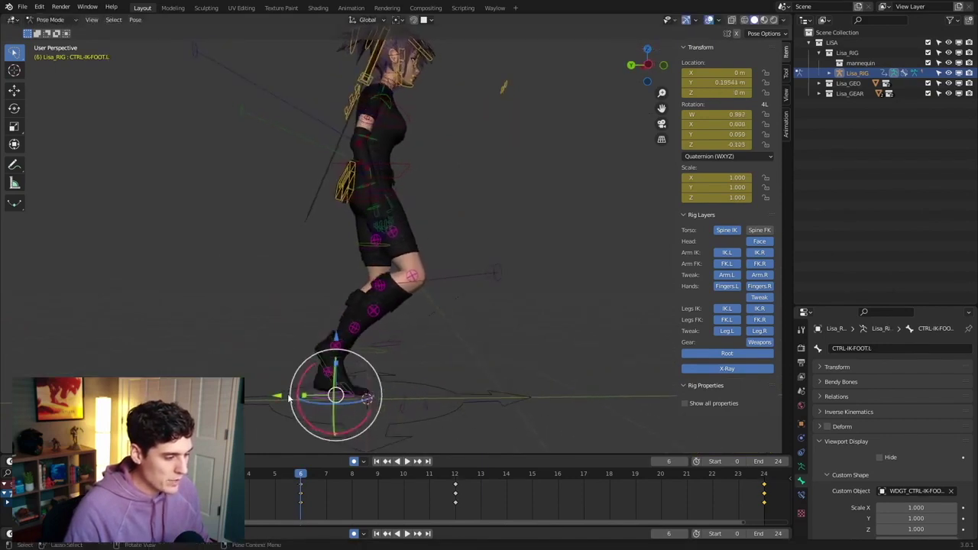
left_click_drag(279, 398, 300, 402)
left_click(401, 177)
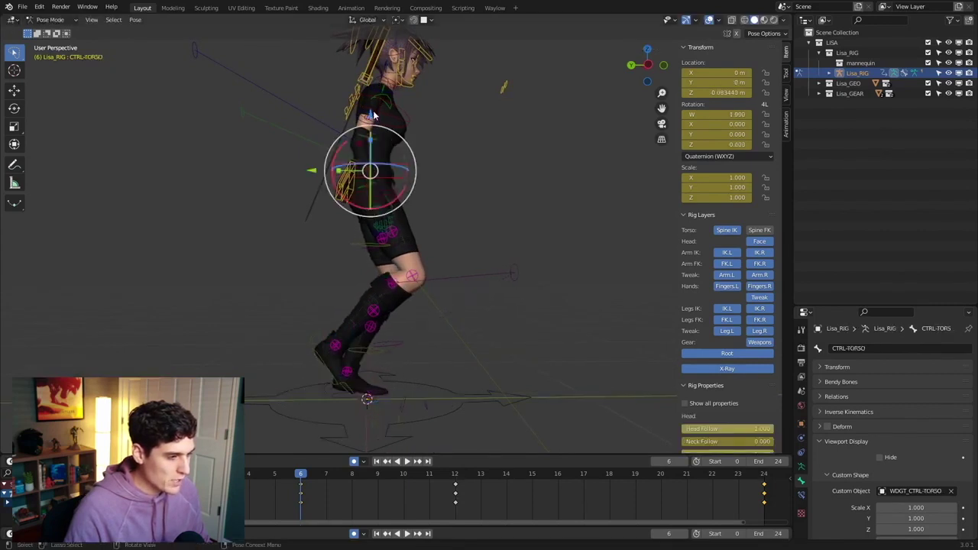
left_click_drag(368, 113, 342, 209)
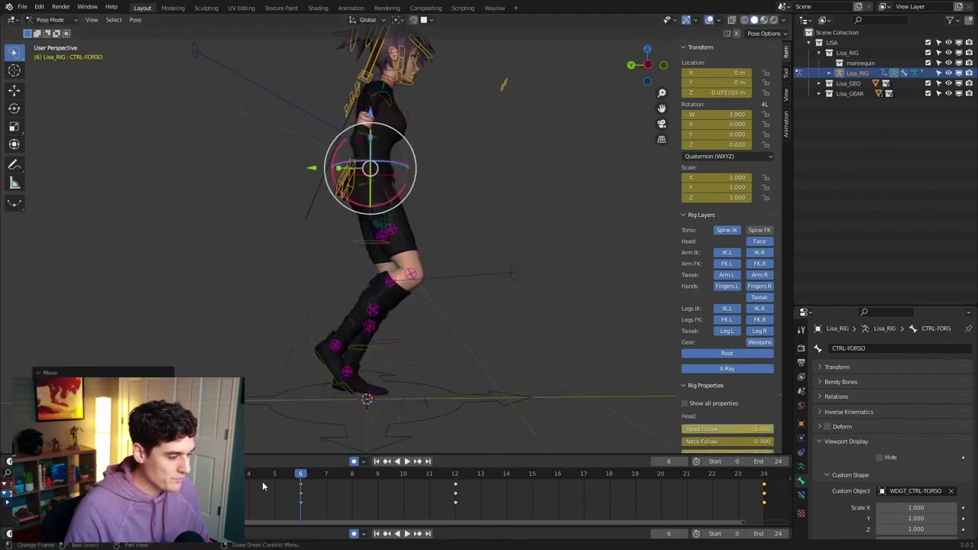
Step: Return to frame 3 and nudge the left foot IK control slightly forward along Y
left_click_drag(262, 483, 223, 483)
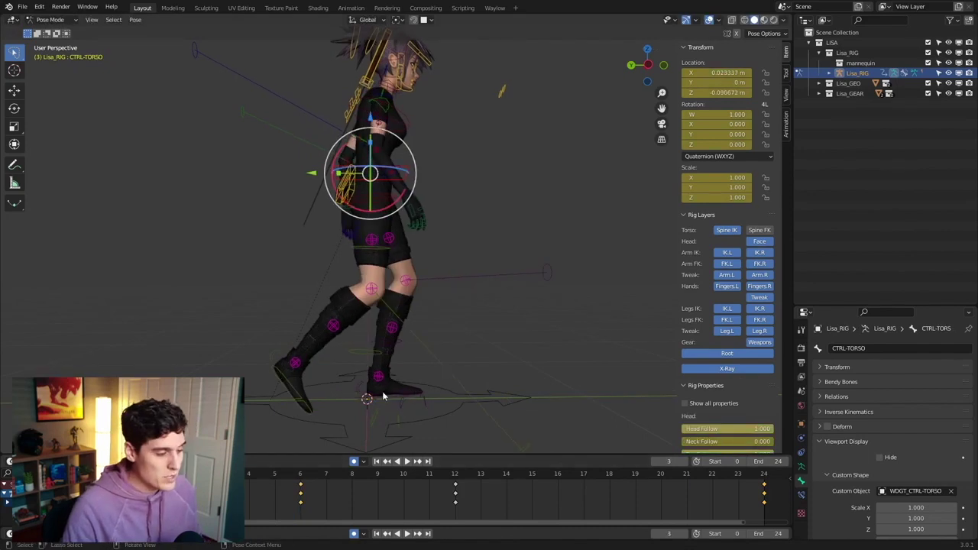
left_click(383, 396)
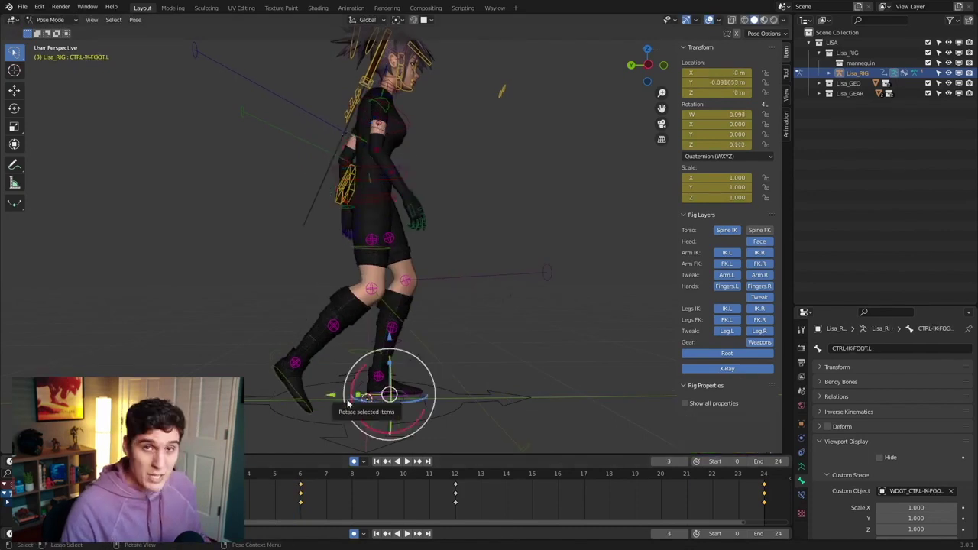
key("g")
key("y")
left_click_drag(338, 396, 347, 402)
Step: Go to frame 9 and insert keyframes for all rig controls
key("space")
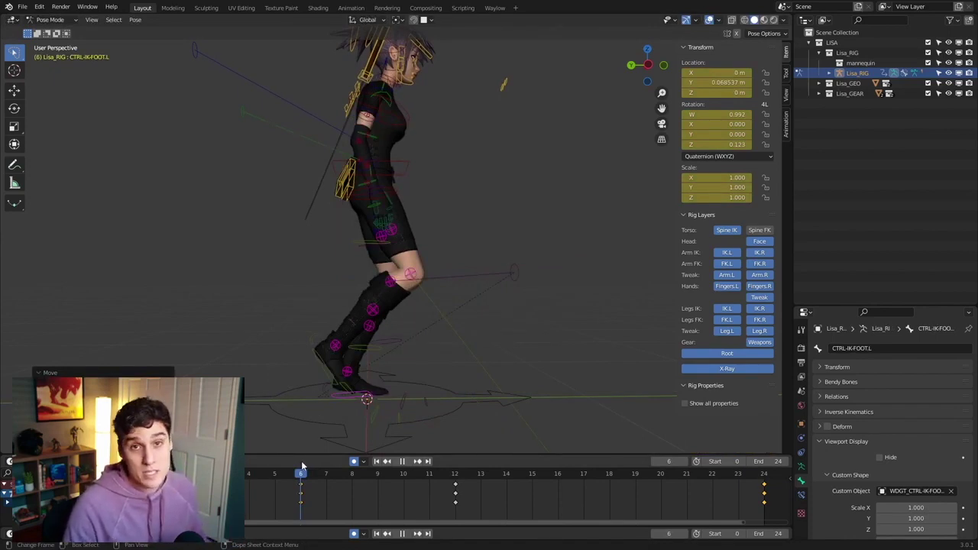
key("space")
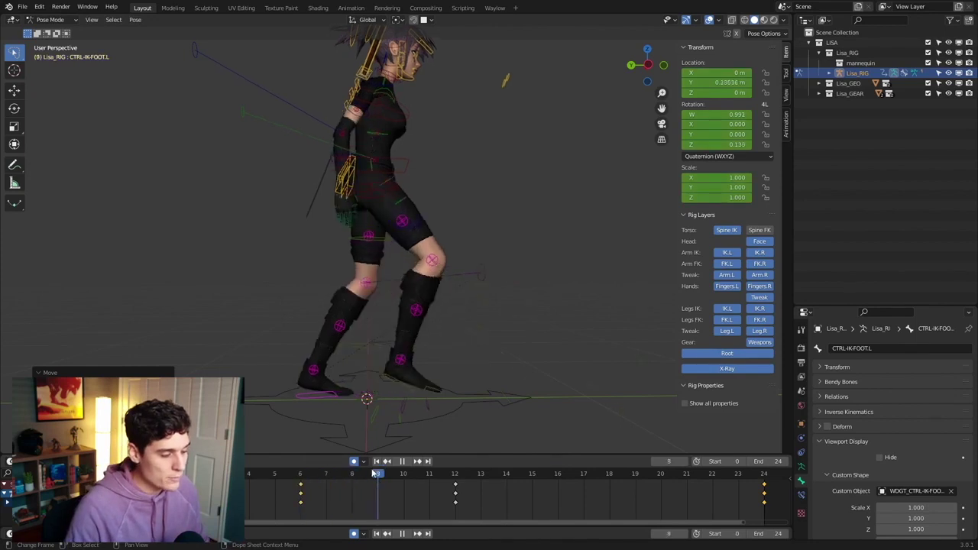
key("Right")
key("a")
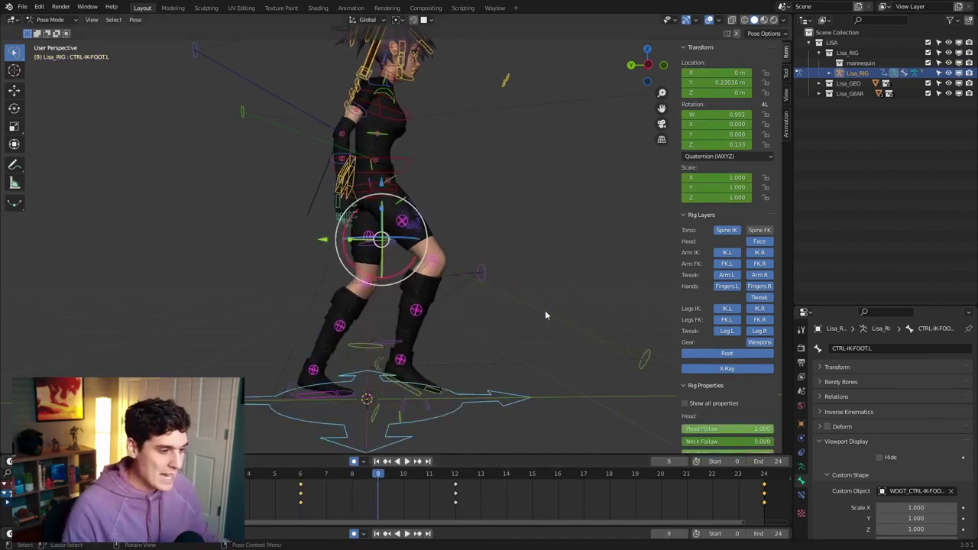
key("i")
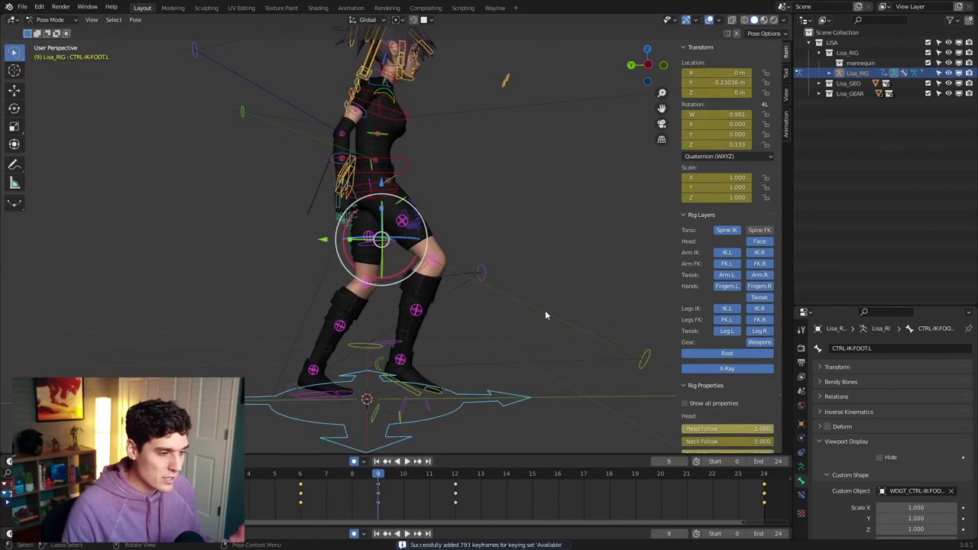
Step: At frame 9, slide the right foot IK control back to about -0.129 m on Y, pitch its toes down, and play back the motion
left_click(409, 390)
key("g")
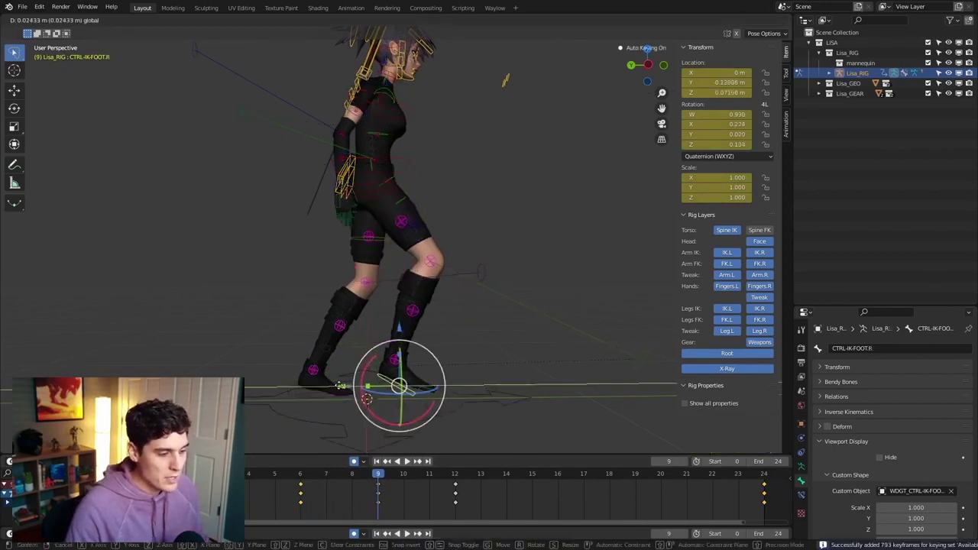
left_click_drag(334, 385, 372, 359)
key("space")
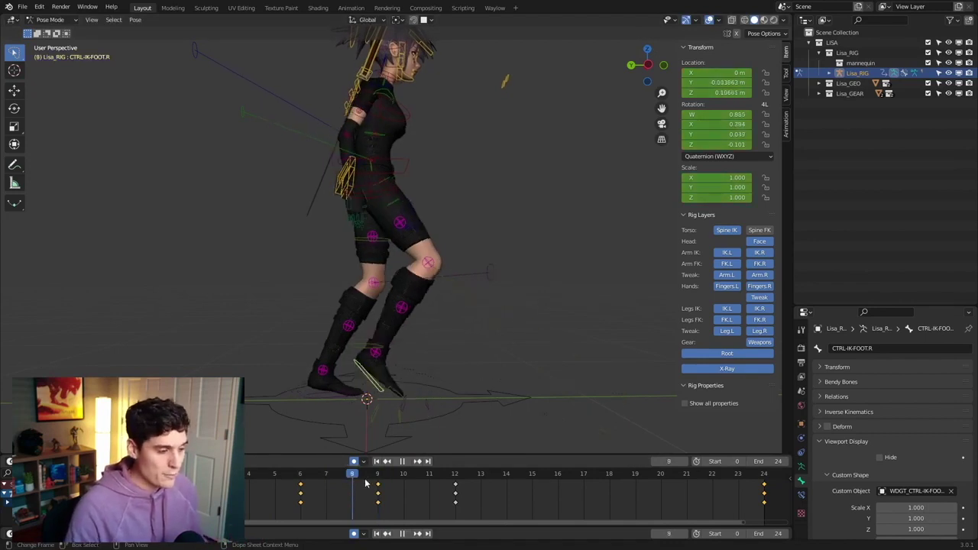
key("space")
Step: Raise the torso control to about -0.052 m on Z at frame 9, comparing it with frame 6, and play the animation
left_click(405, 161)
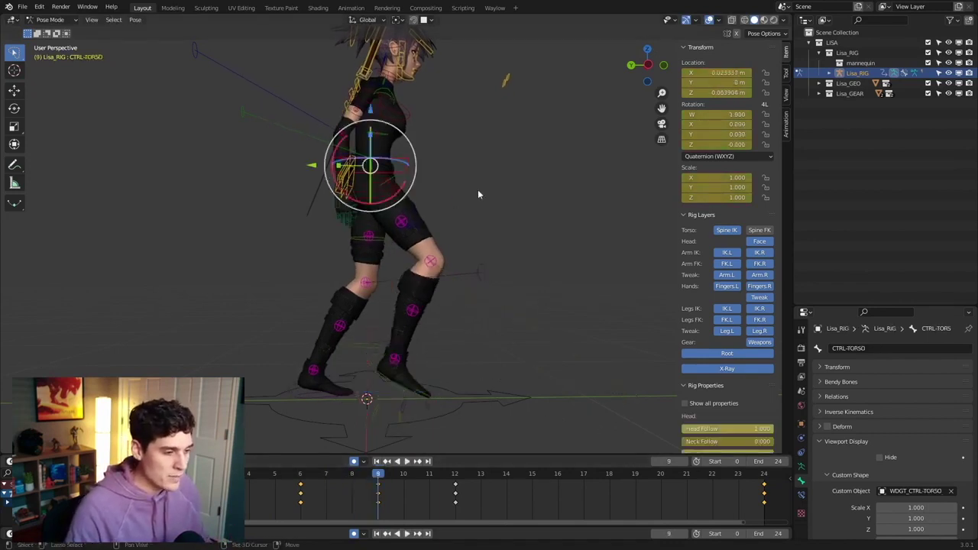
middle_click_drag(409, 162, 417, 193, "shift")
middle_click_drag(380, 139, 378, 133)
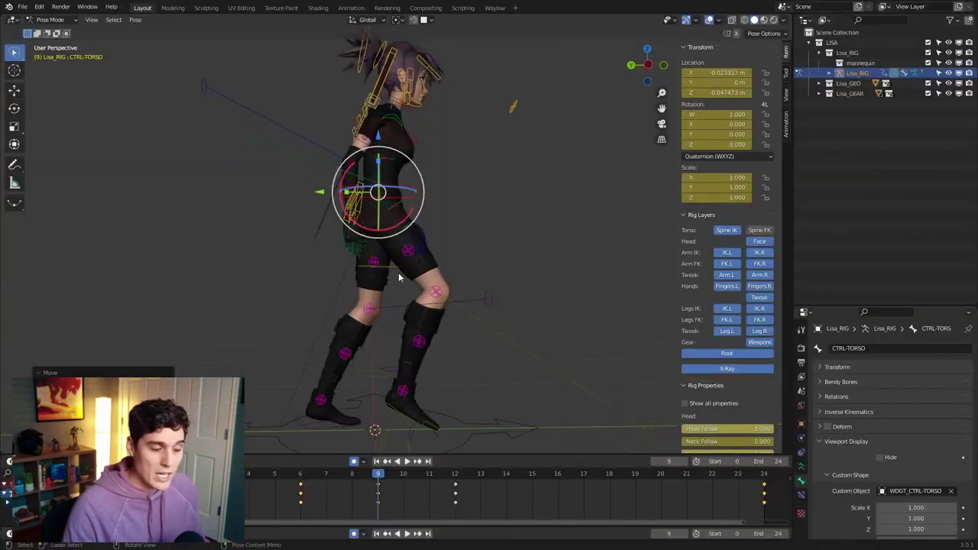
key("Down")
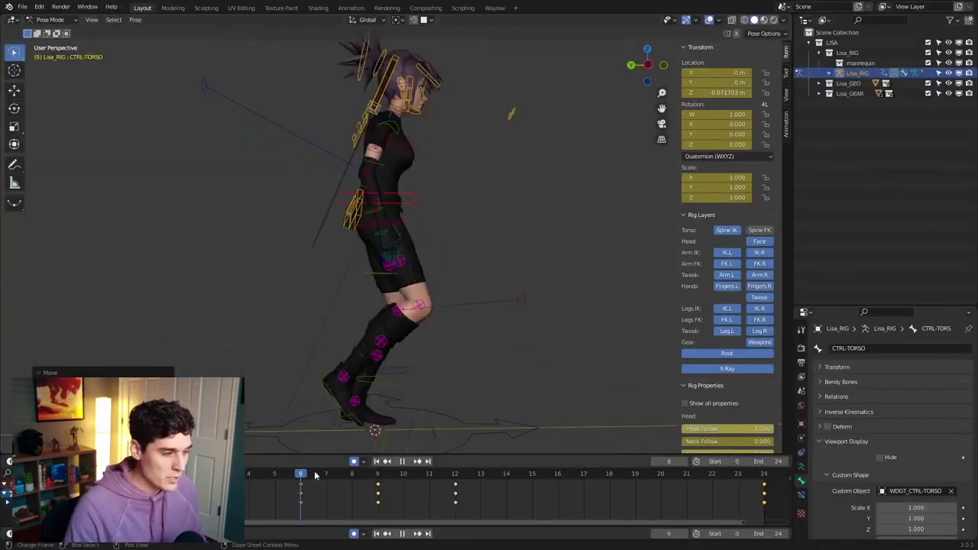
key("Up")
key("g")
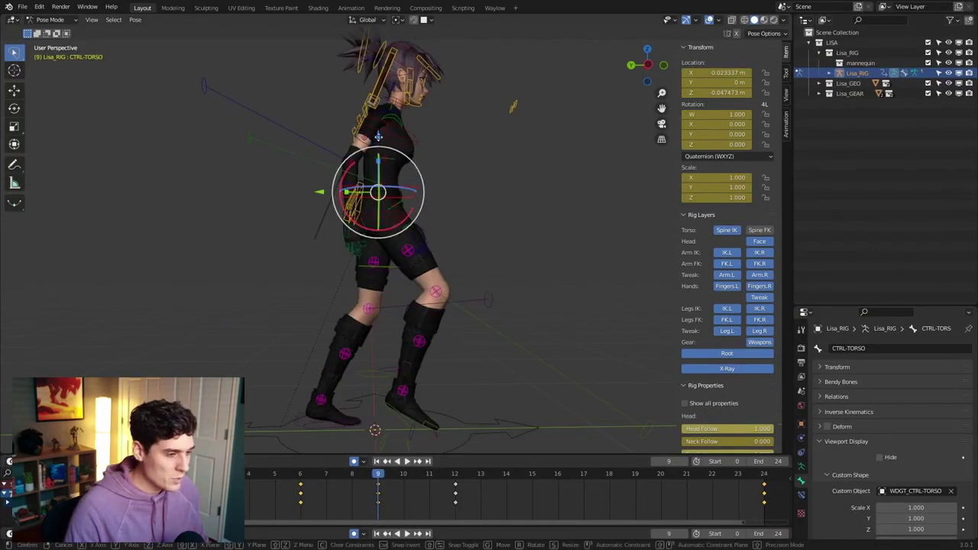
key("z")
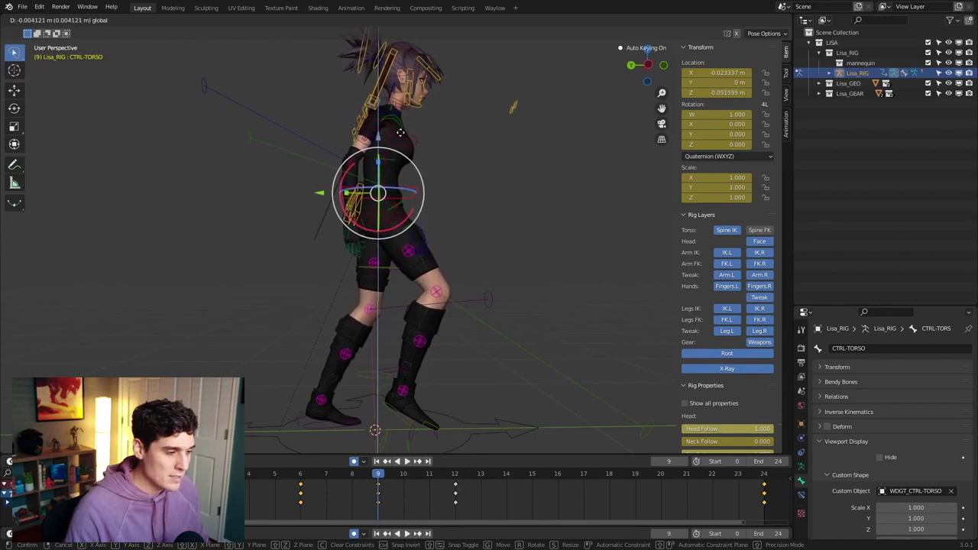
left_click(401, 133)
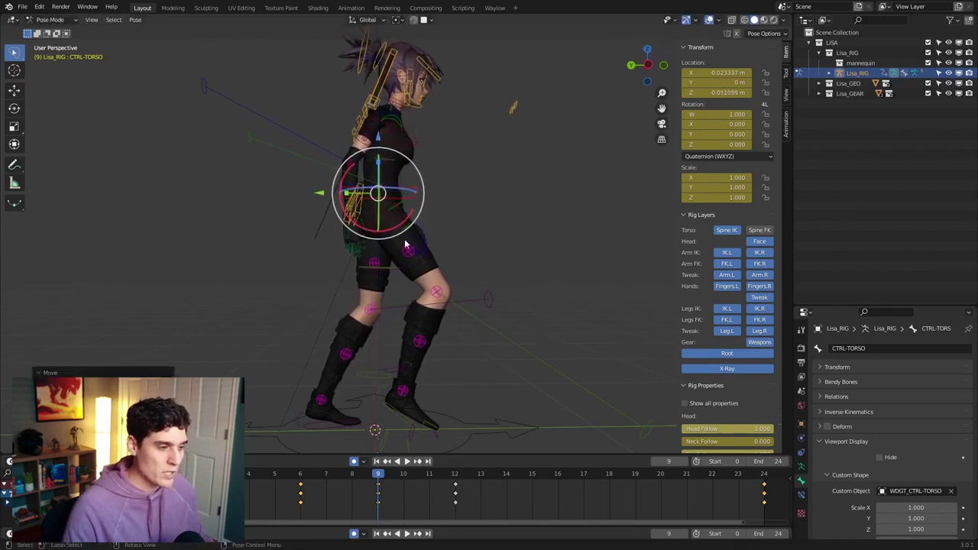
key("space")
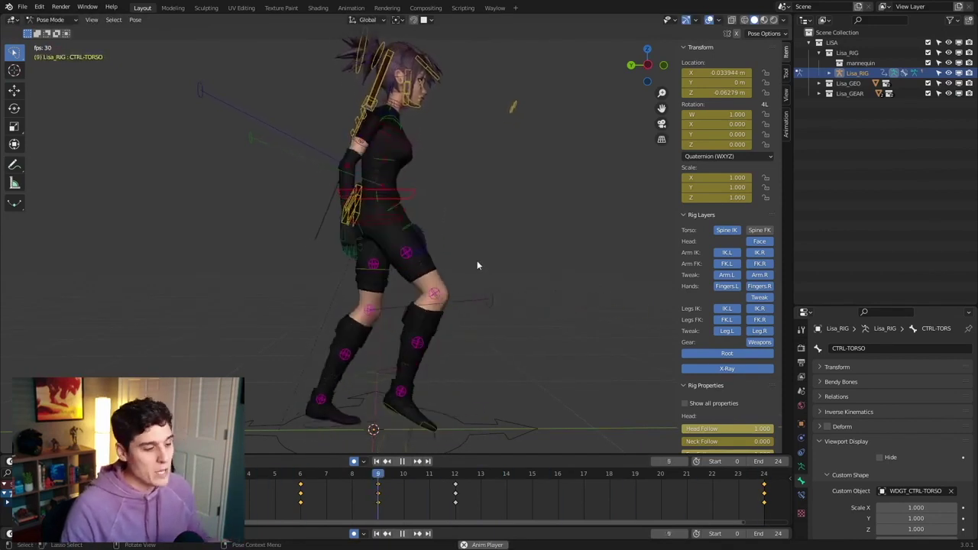
Step: Stop playback, select all rig controls, copy the pose at frame 3 and paste it flipped at frame 15
key("space")
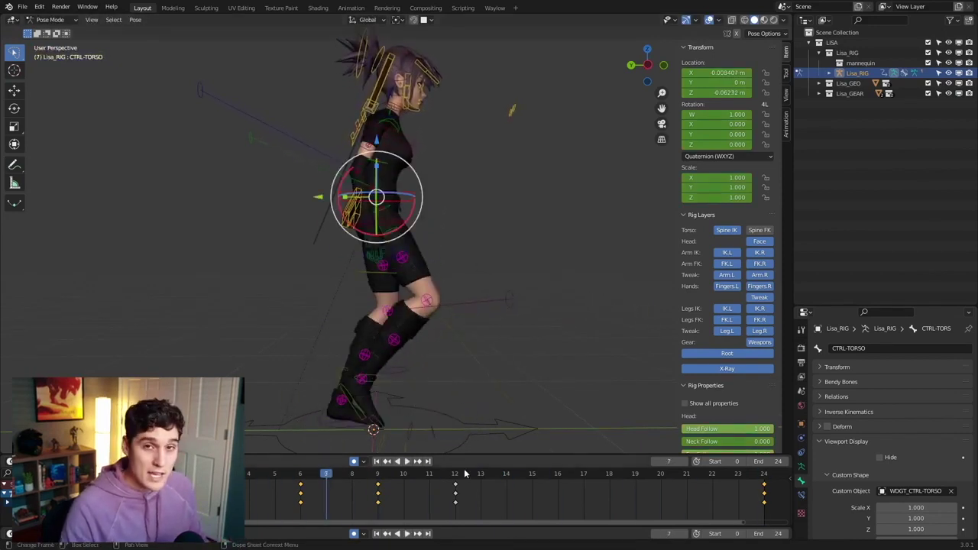
left_click_drag(451, 472, 660, 473)
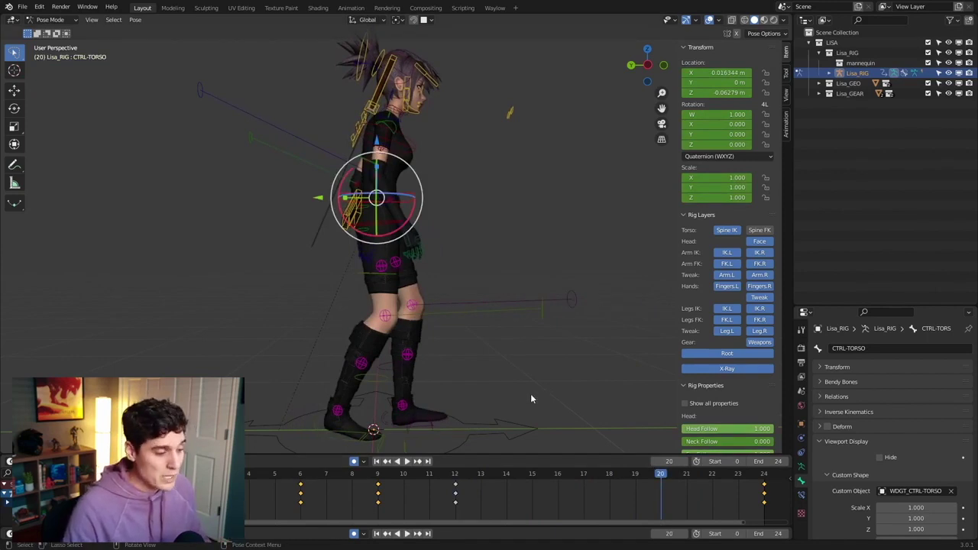
scroll(520, 334, "down", 1)
key("a")
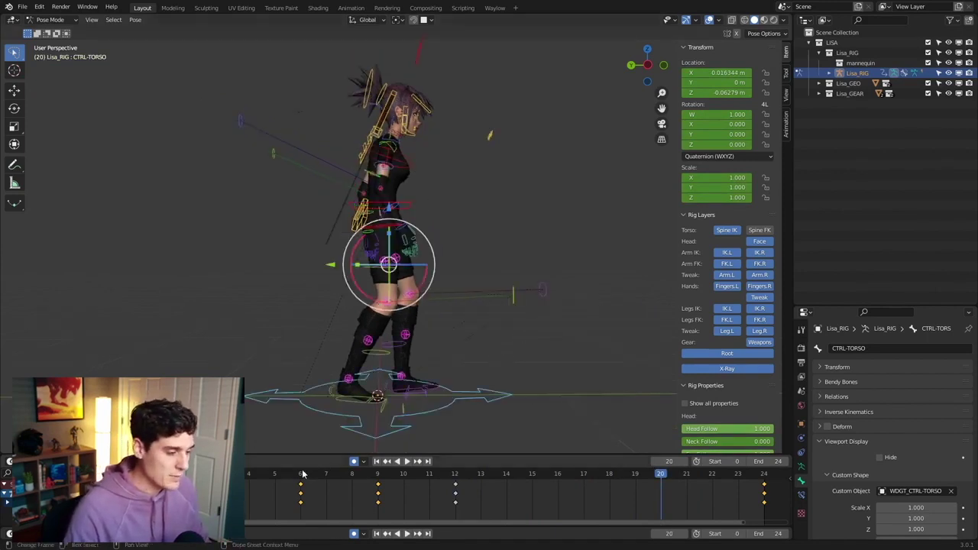
left_click_drag(252, 473, 229, 474)
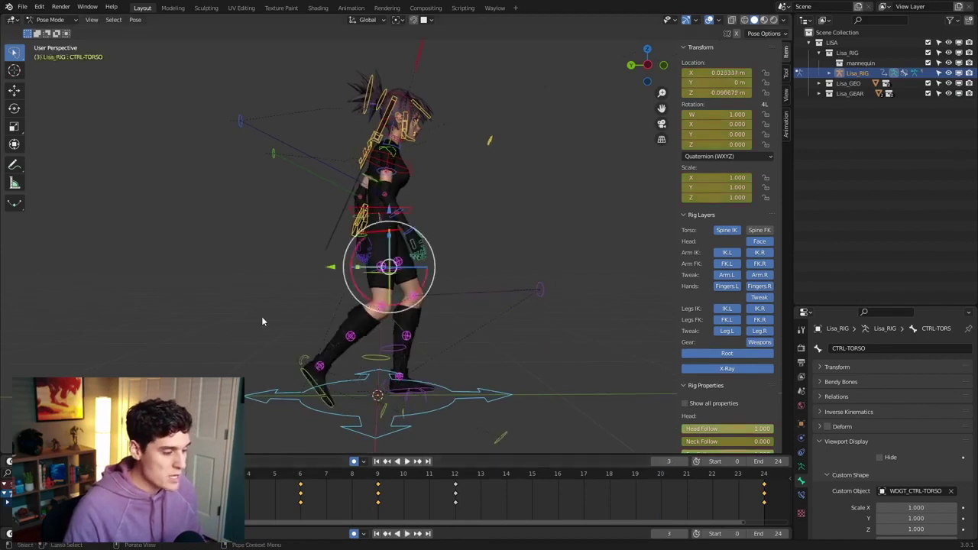
left_click(136, 19)
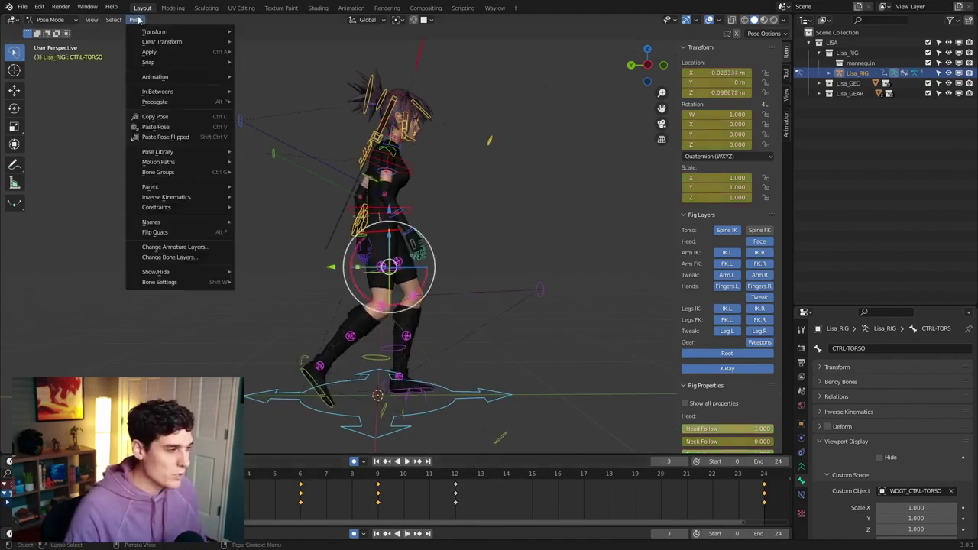
left_click(157, 117)
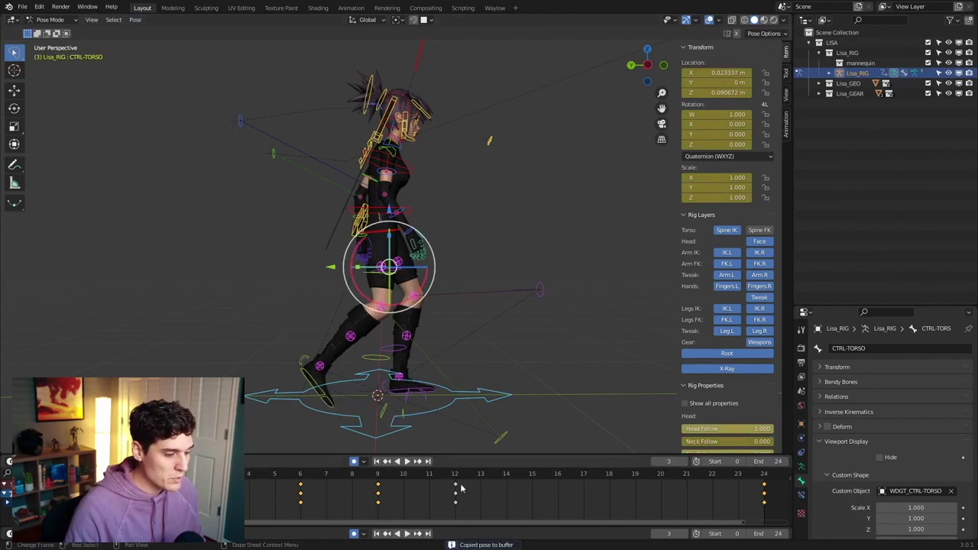
left_click_drag(481, 475, 535, 479)
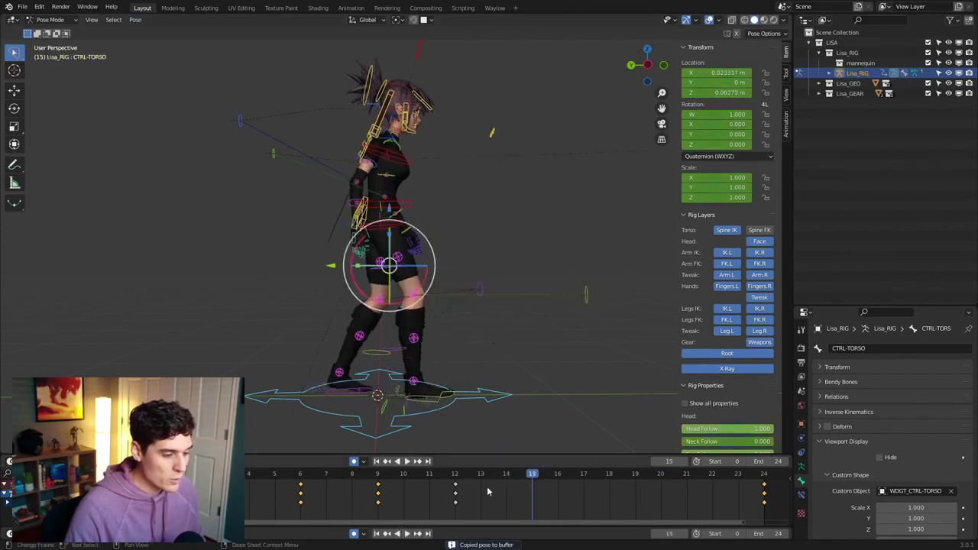
left_click(135, 19)
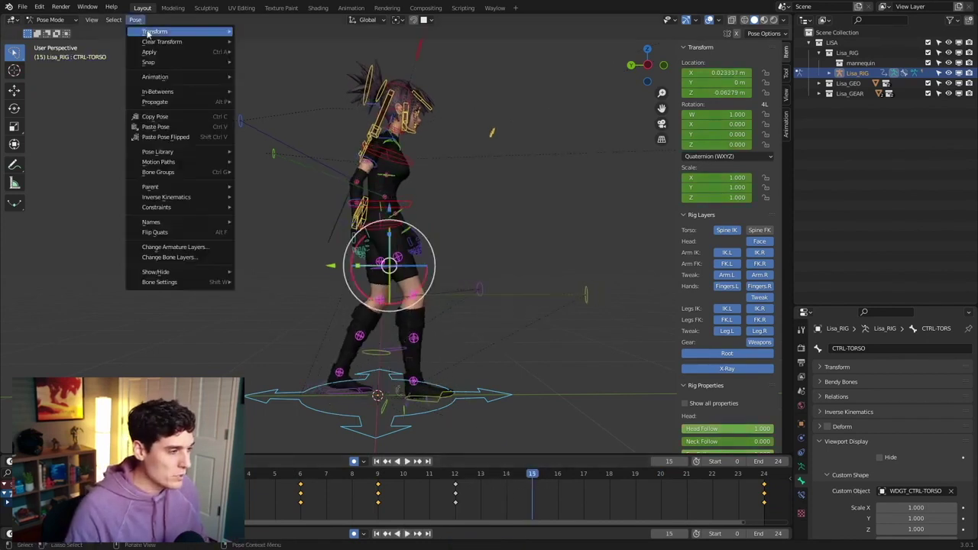
left_click(178, 139)
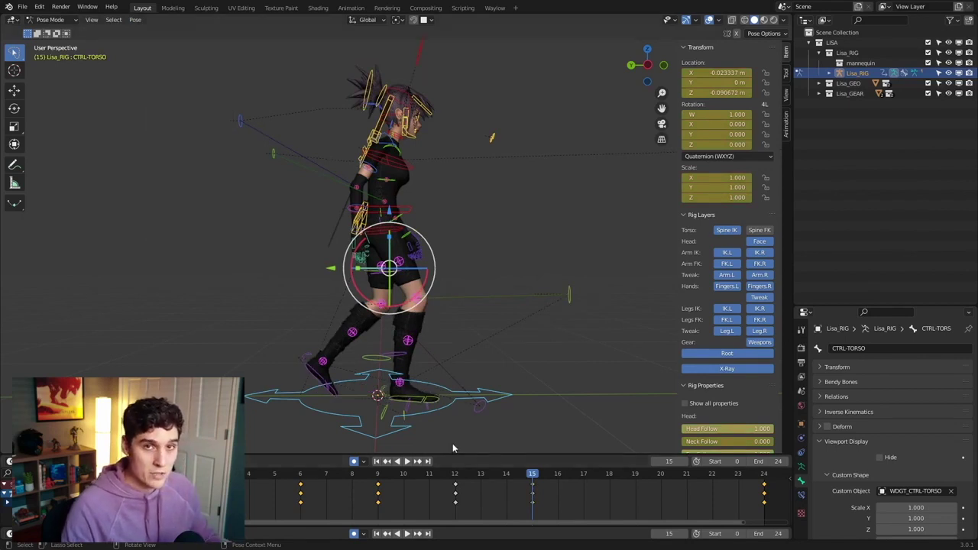
Step: Copy the full rig pose at frame 6 and paste it flipped at frame 18
left_click(302, 475)
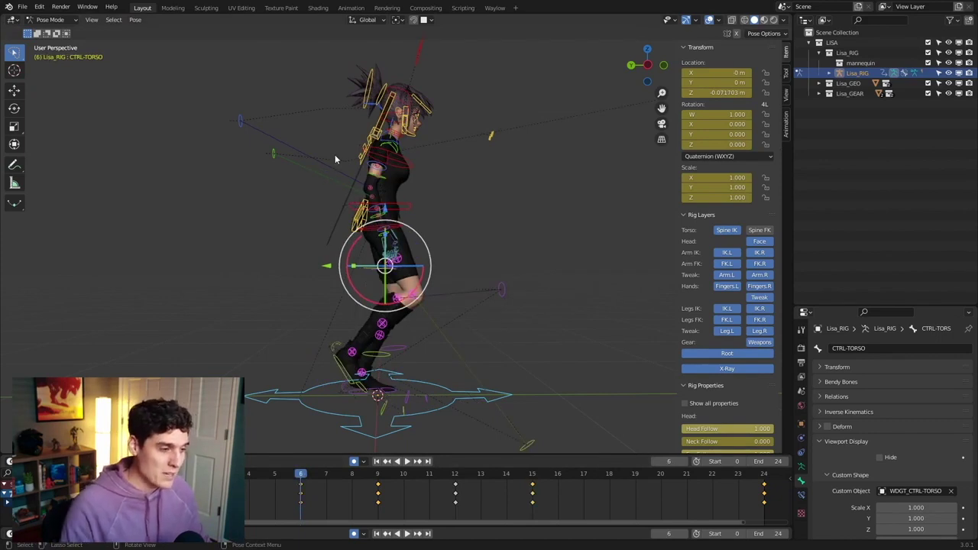
left_click(136, 20)
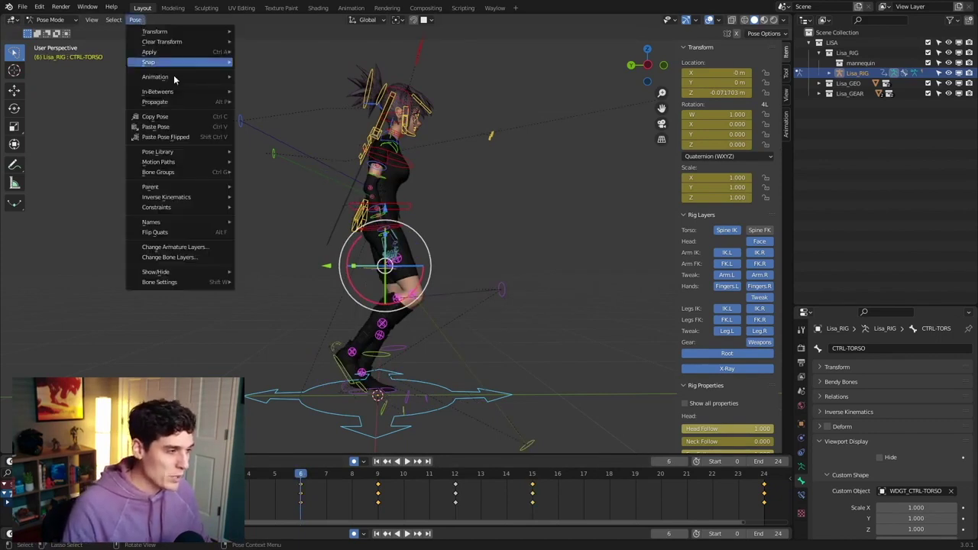
left_click(175, 117)
key("space")
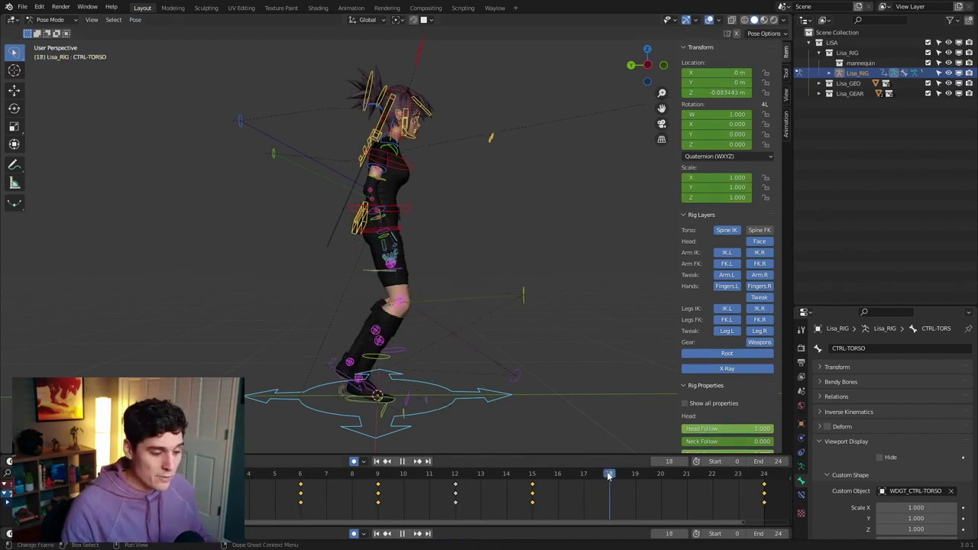
key("space")
left_click(135, 20)
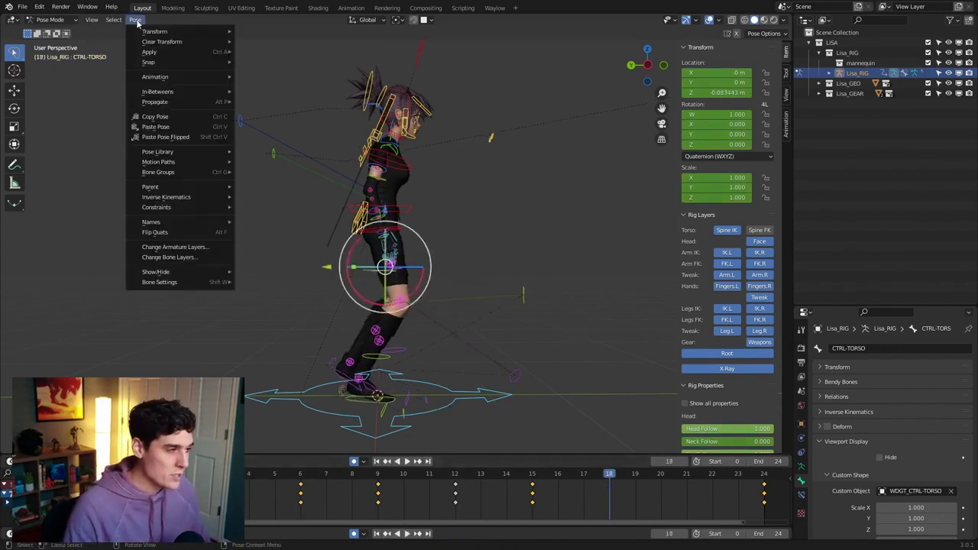
left_click(191, 138)
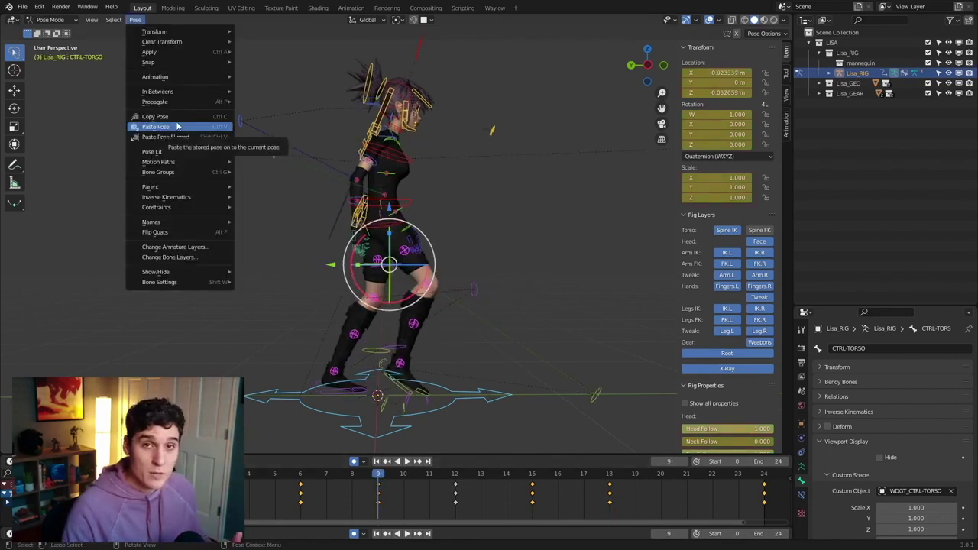
Step: Copy the full rig pose at frame 9 and paste it flipped at frame 21
left_click(164, 116)
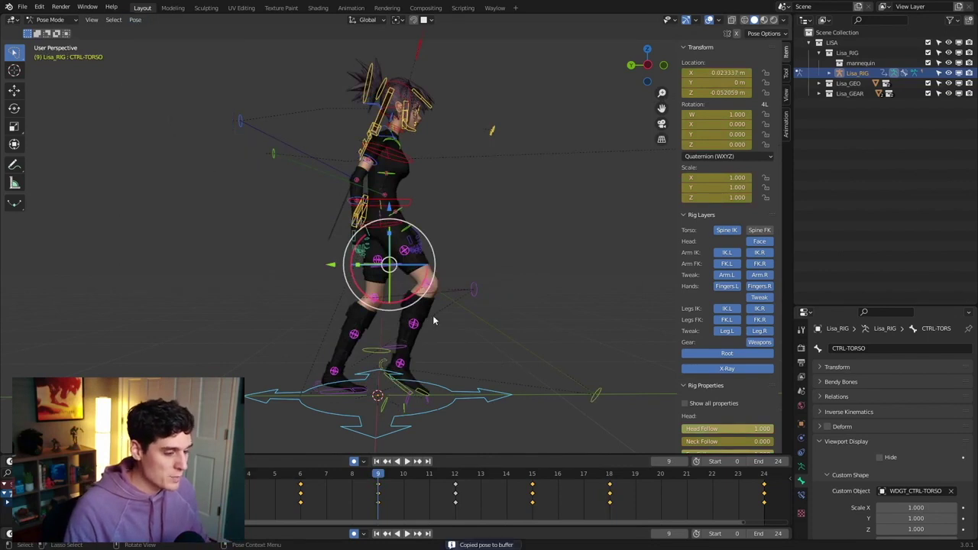
left_click(687, 477)
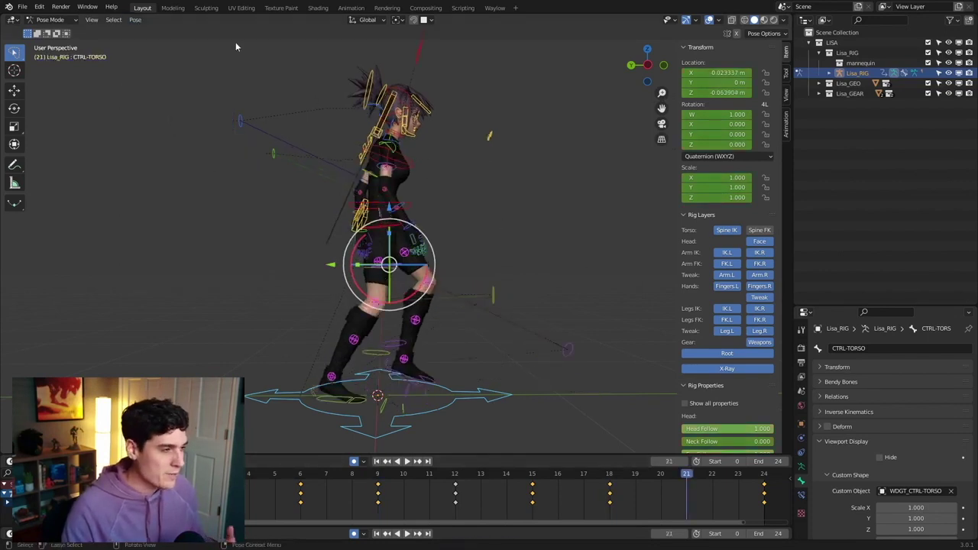
left_click(135, 20)
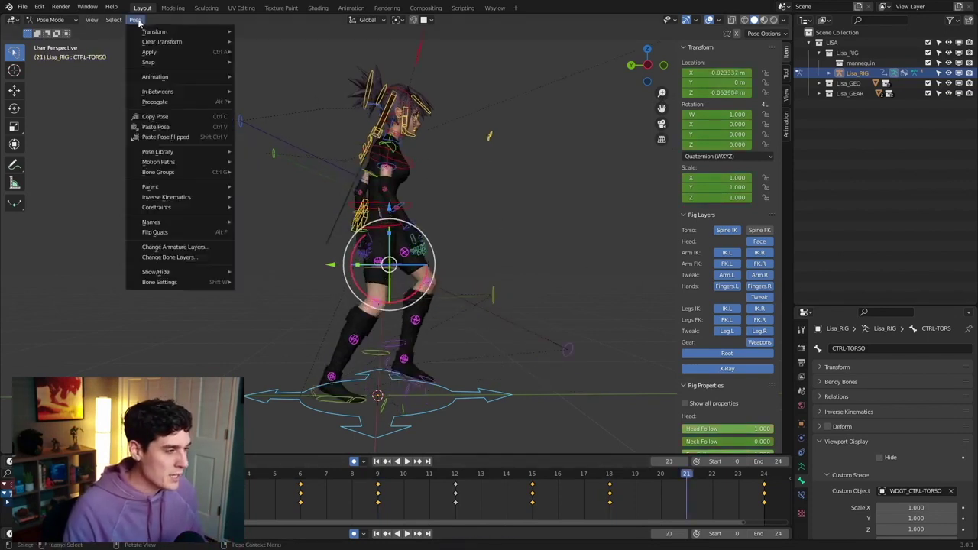
left_click(177, 138)
Step: Play the full walk cycle and examine it from the front and side, checking the frames from 12 to 15
key("space")
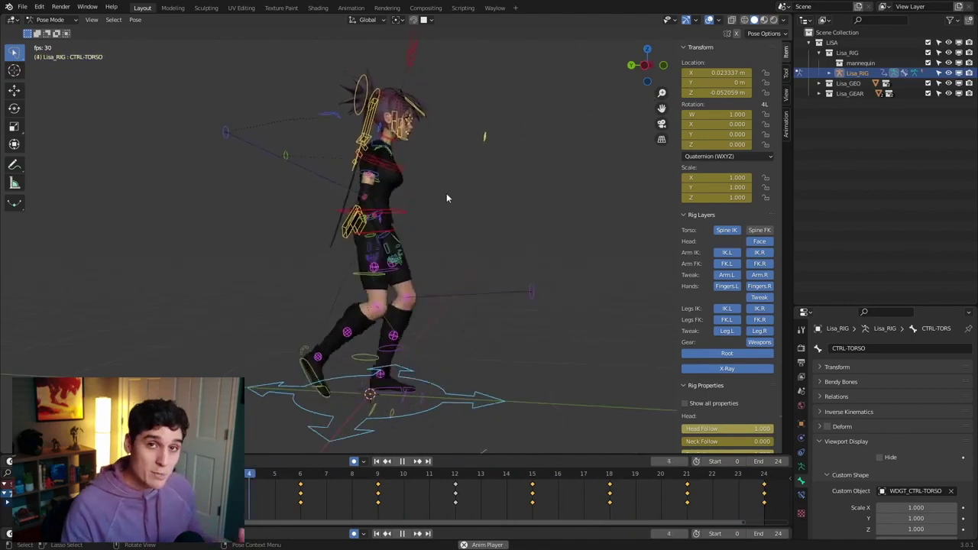
mouse_move(446, 204)
middle_mouse_down()
mouse_move(398, 214)
mouse_move(457, 202)
middle_mouse_up()
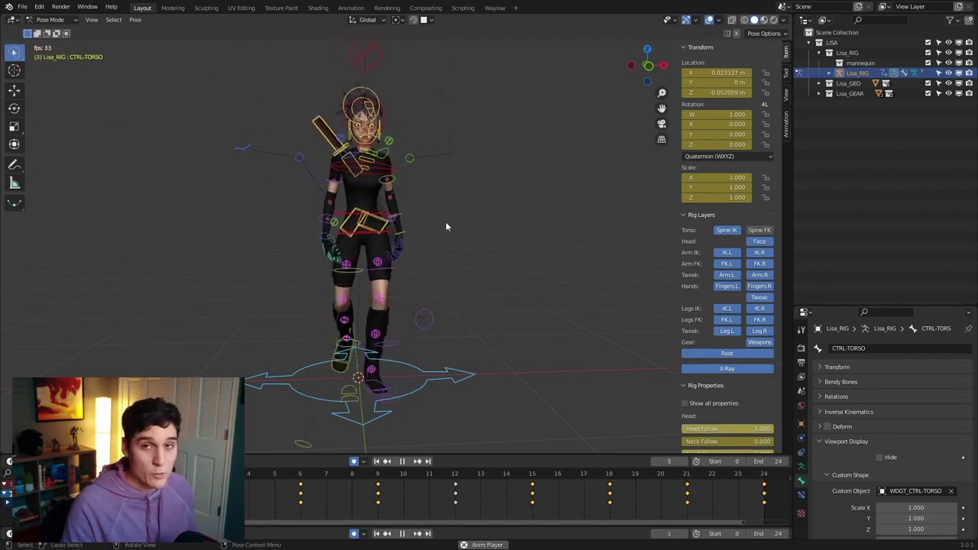
middle_click_drag(459, 231, 511, 232)
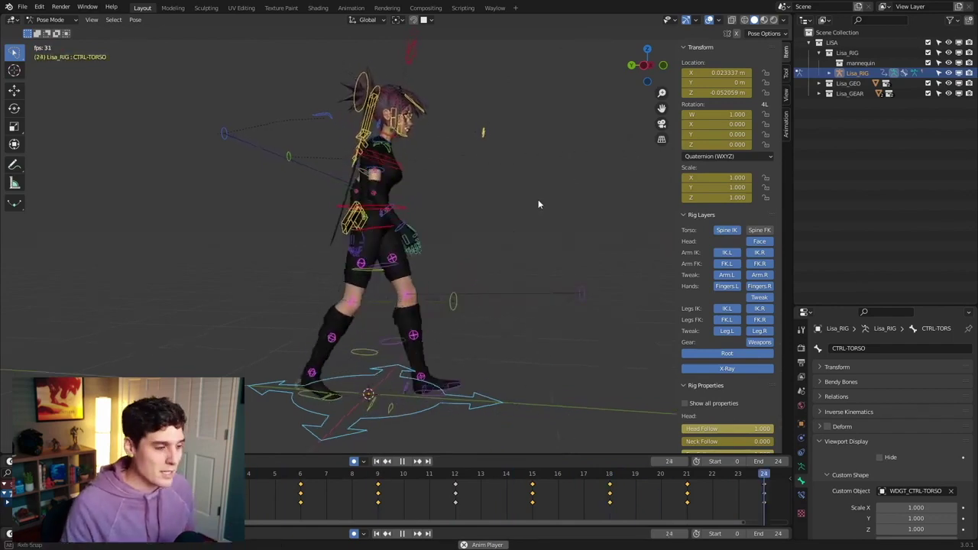
middle_click_drag(539, 204, 507, 208)
left_click(402, 534)
key("space")
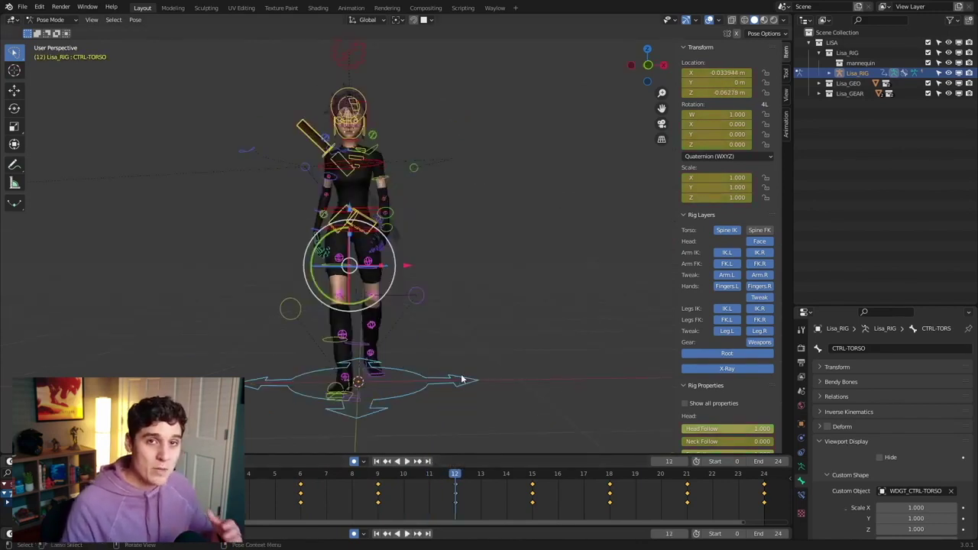
left_click_drag(430, 473, 505, 476)
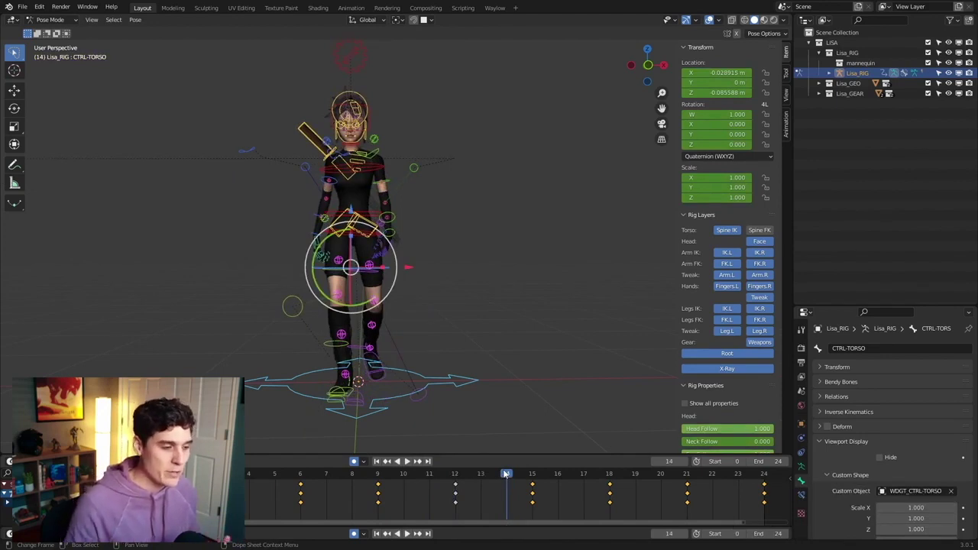
key("Right")
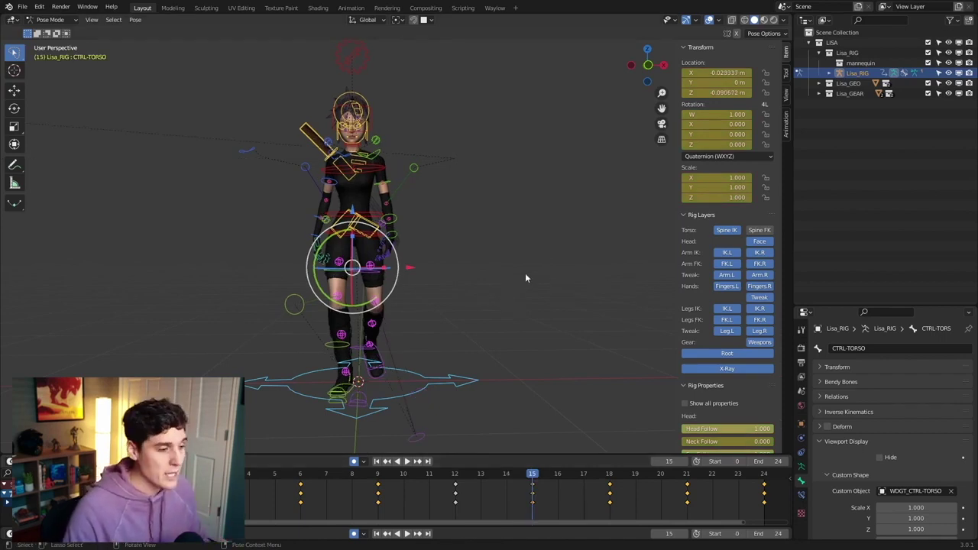
Step: At frame 3, rotate the left forearm FK control to straighten the arm, reaching about -15.3° on Z
middle_click_drag(526, 277, 440, 304)
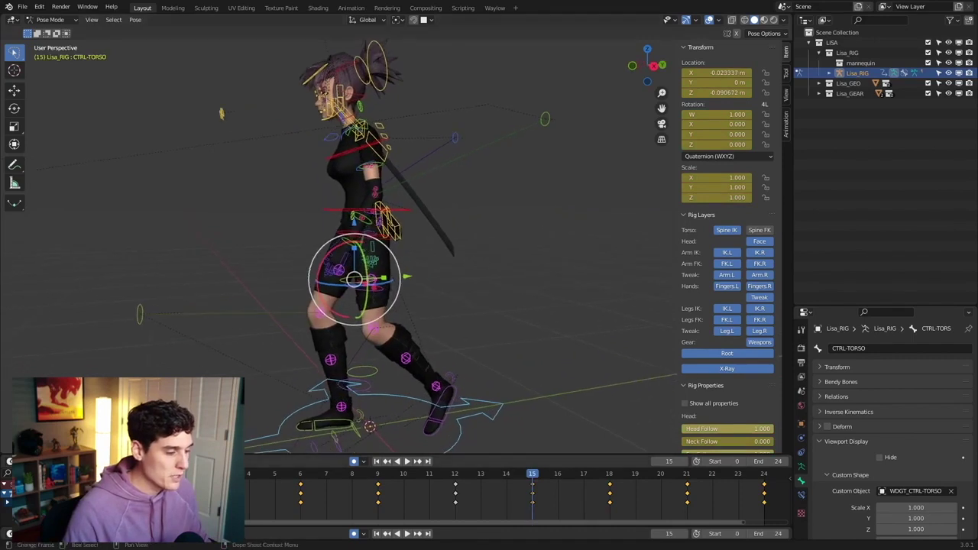
mouse_move(223, 474)
left_mouse_down()
mouse_move(146, 474)
mouse_move(223, 474)
left_mouse_up()
middle_click_drag(456, 342, 470, 257)
left_click(389, 195)
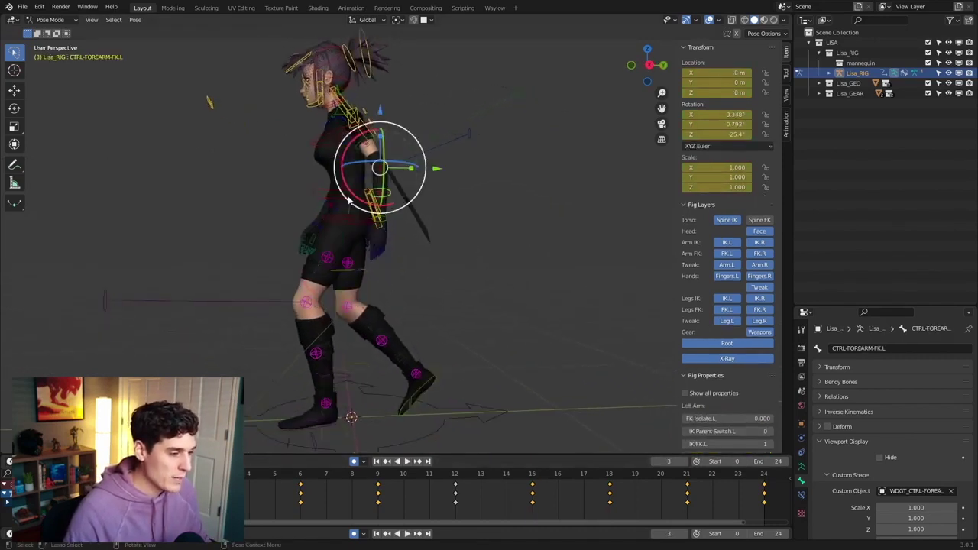
key("r")
left_click_drag(354, 196, 356, 200)
middle_click_drag(300, 152, 303, 161, "shift")
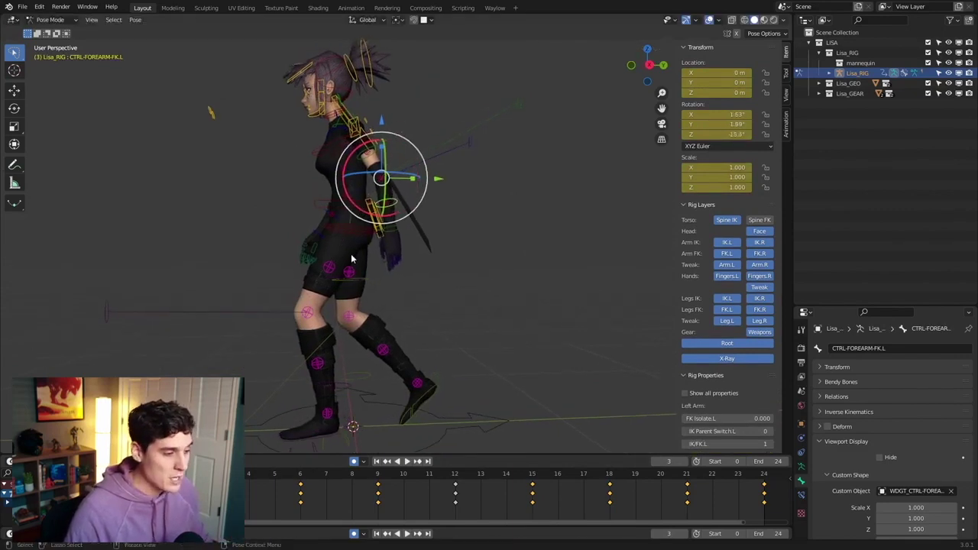
Step: Select the hips control at frame 3 and examine the pose from the front and side
left_click(334, 240)
middle_click_drag(335, 240, 375, 210)
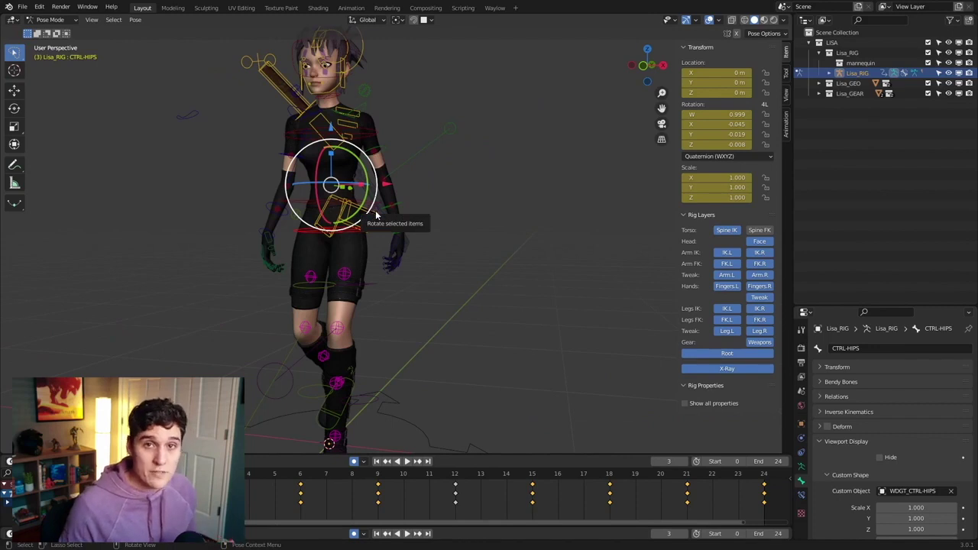
middle_click_drag(375, 216, 509, 223)
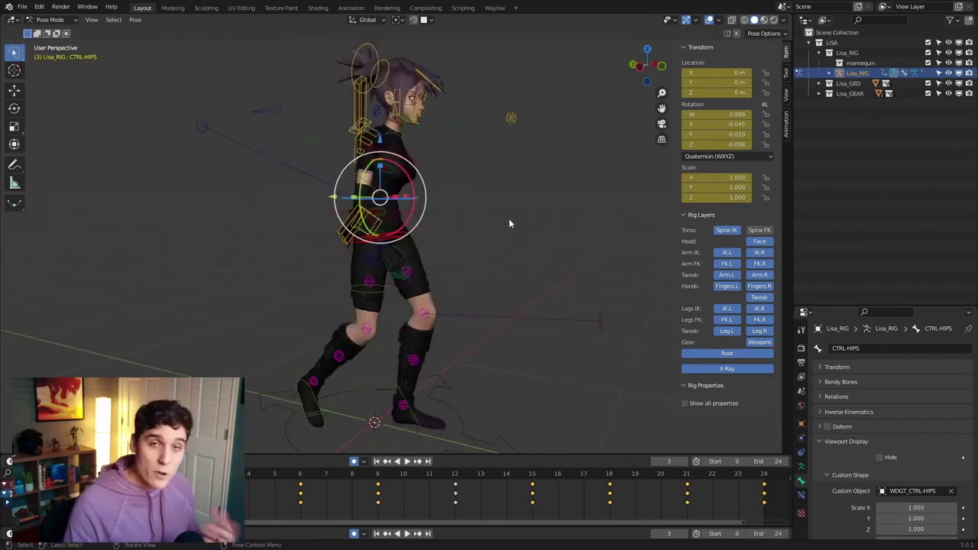